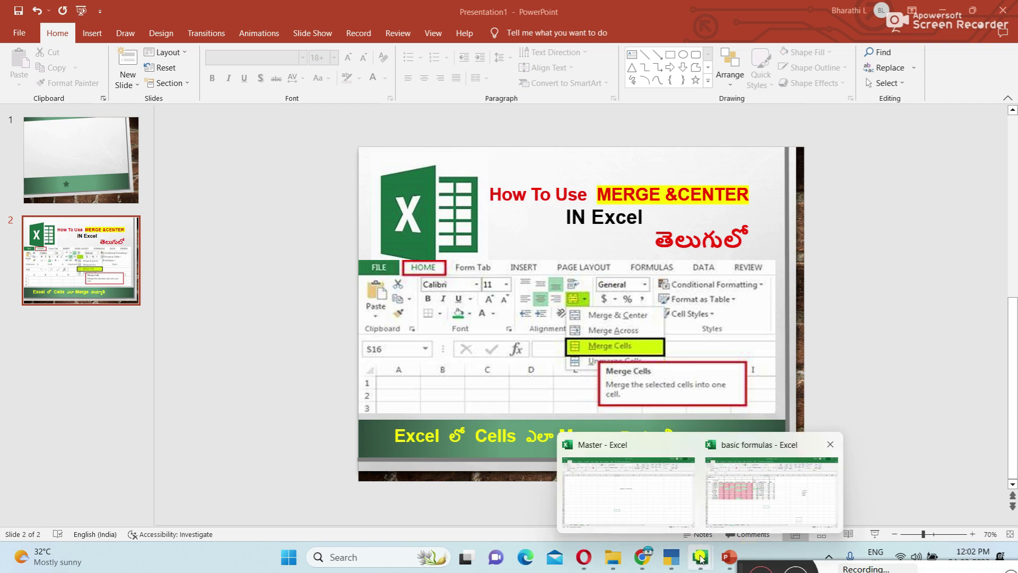
Switch to the 'basic formulas' Excel workbook showing the marks sheet on Sheet3.
{"action": "left_click", "coordinate": [764, 496]}
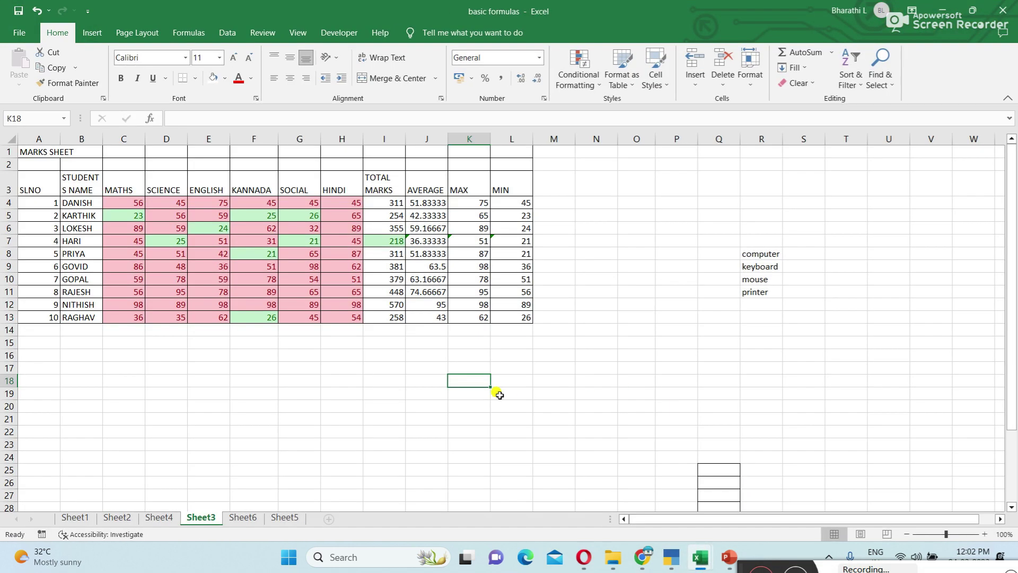
Open the Merge & Center dropdown to review the available merge options.
{"action": "left_click", "coordinate": [604, 327]}
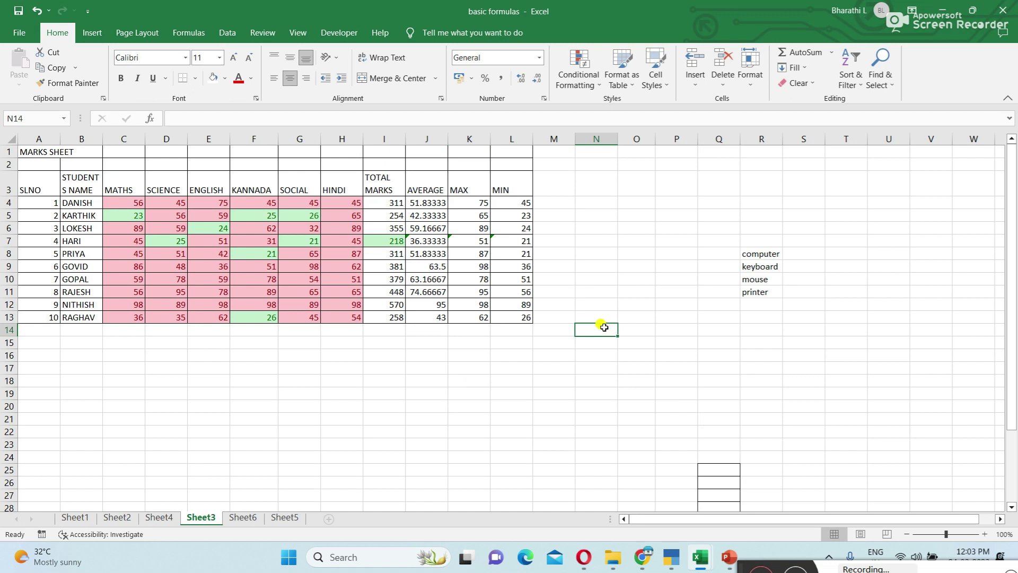
{"action": "left_click", "coordinate": [507, 390]}
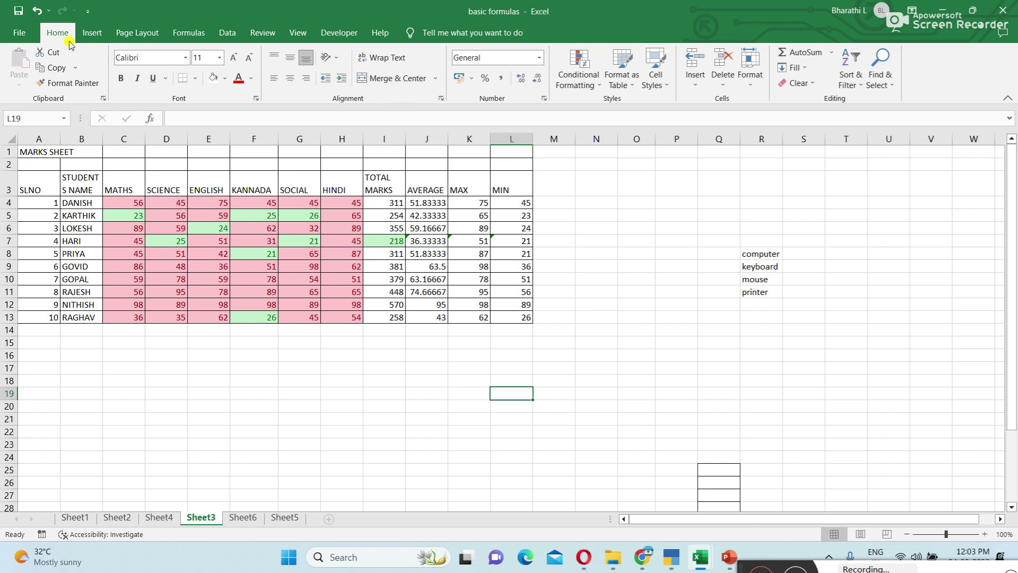
{"action": "left_click", "coordinate": [429, 79]}
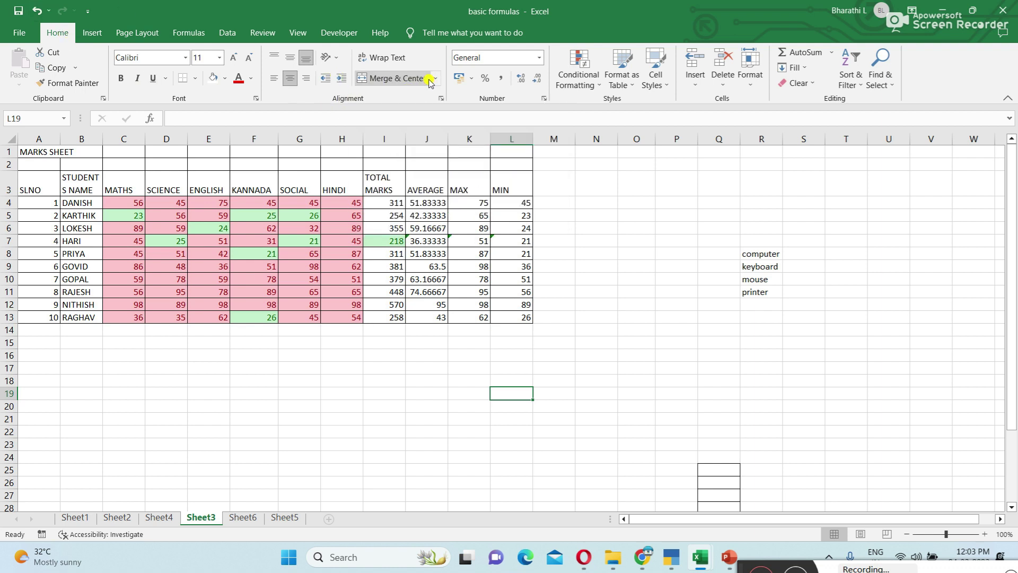
{"action": "left_click", "coordinate": [439, 80]}
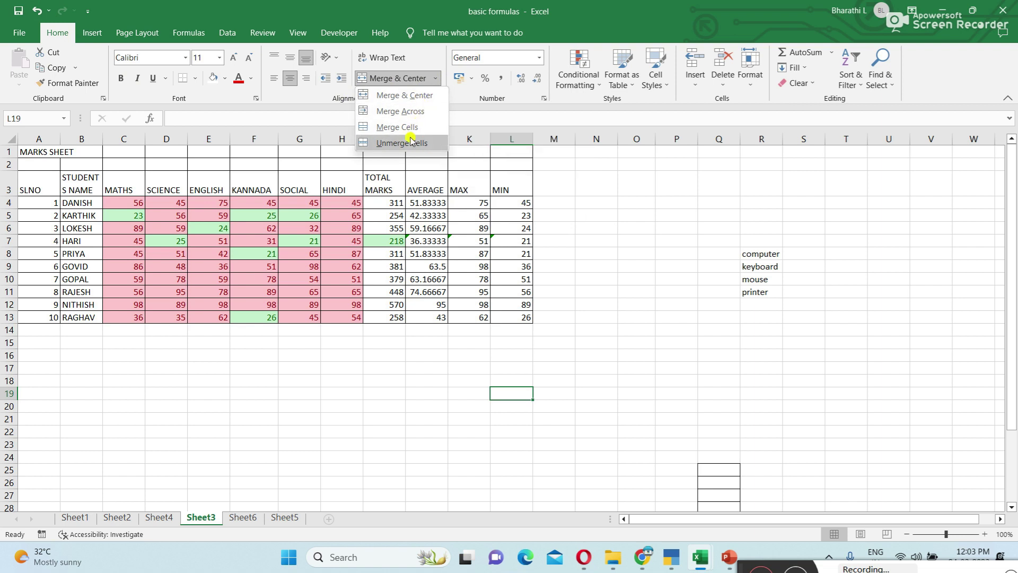
{"action": "left_click", "coordinate": [406, 83]}
{"action": "left_click", "coordinate": [437, 79]}
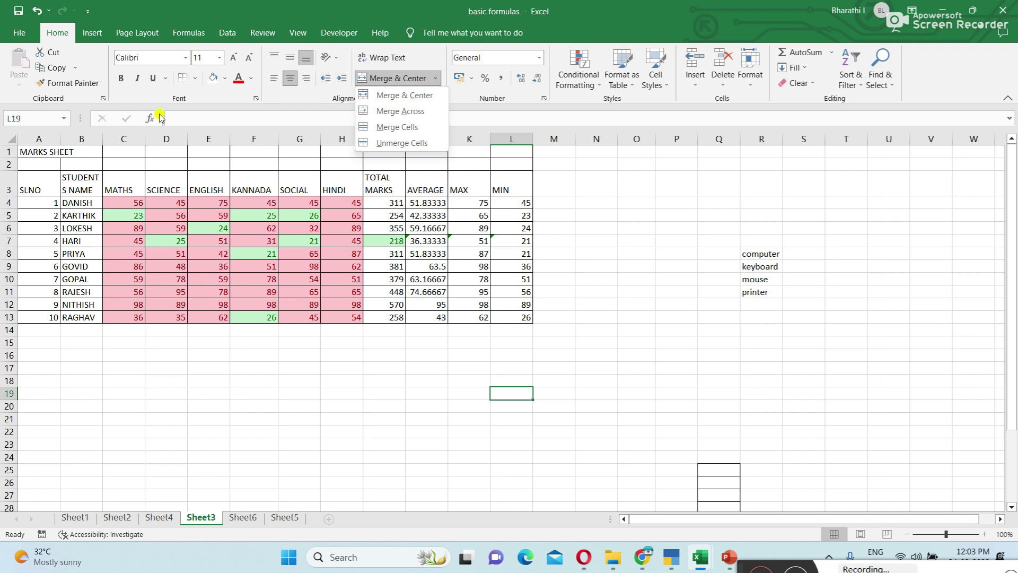
{"action": "left_click", "coordinate": [61, 151]}
Select A1:L1 and apply Merge & Center to the MARKS SHEET title.
{"action": "left_click", "coordinate": [35, 152]}
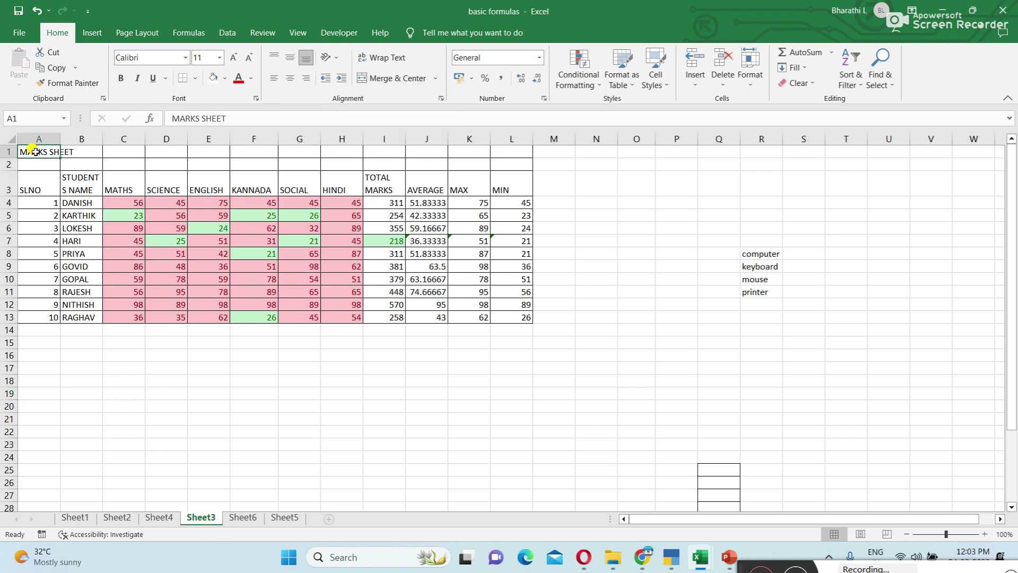
{"action": "left_click", "coordinate": [77, 150]}
{"action": "left_click", "coordinate": [39, 154]}
{"action": "left_click", "coordinate": [78, 152]}
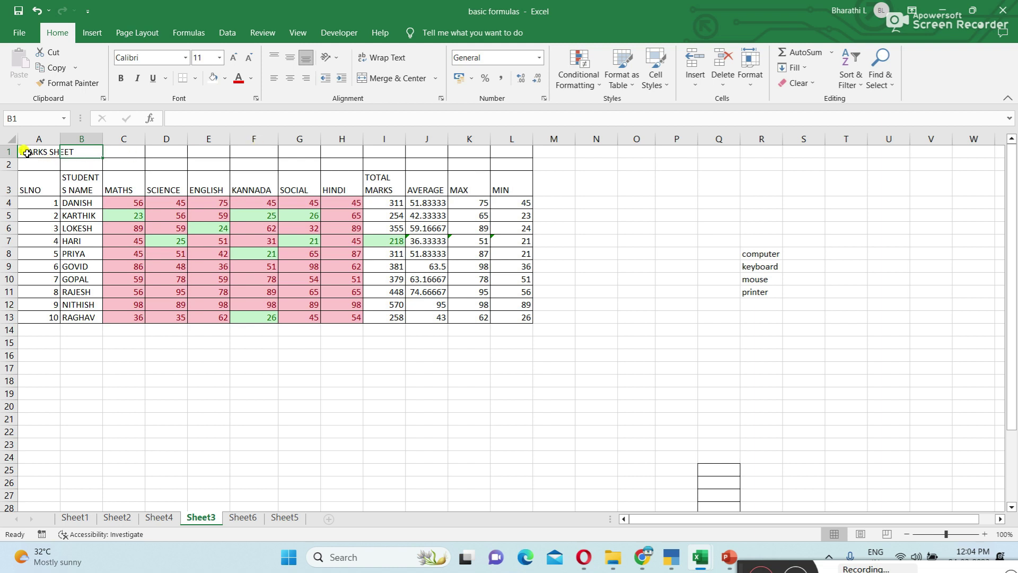
{"action": "left_click_drag", "start_coordinate": [25, 152], "coordinate": [245, 155]}
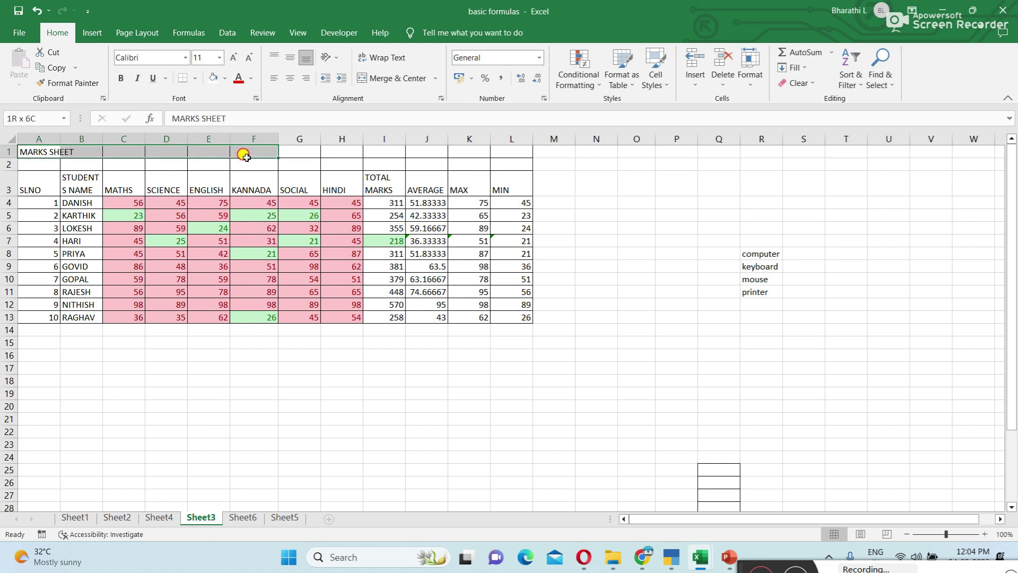
{"action": "left_click_drag", "start_coordinate": [244, 156], "coordinate": [507, 151]}
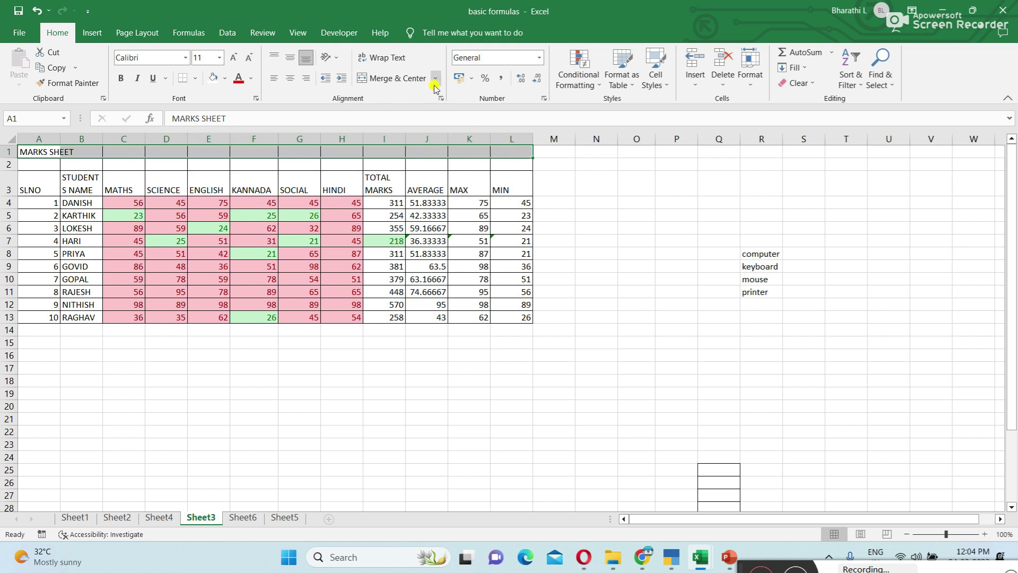
{"action": "left_click", "coordinate": [398, 78]}
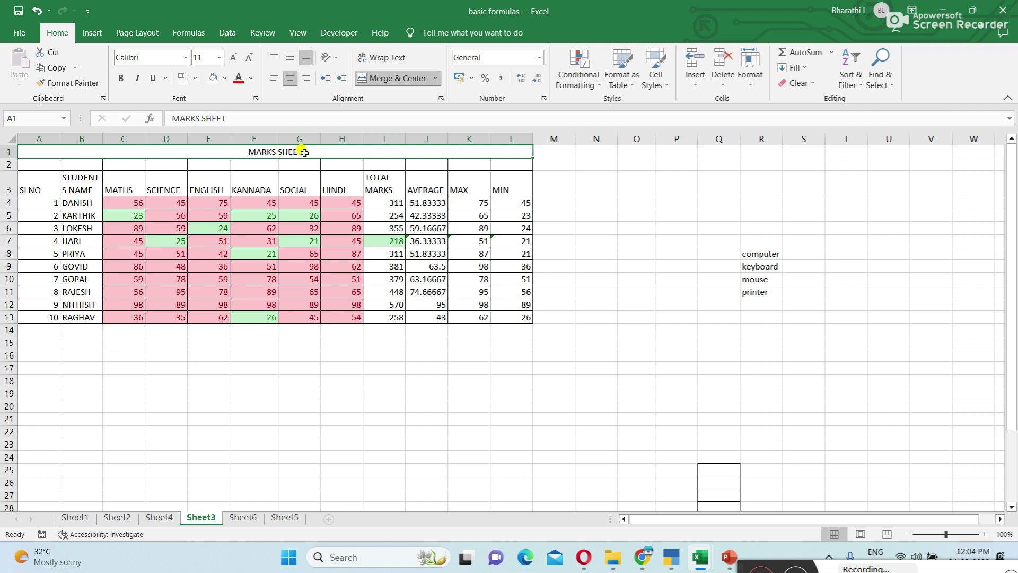
{"action": "double_click", "coordinate": [248, 151]}
Make the MARKS SHEET title 14-pt red text, then unmerge the row 1 title cells.
{"action": "left_click_drag", "start_coordinate": [249, 152], "coordinate": [303, 152]}
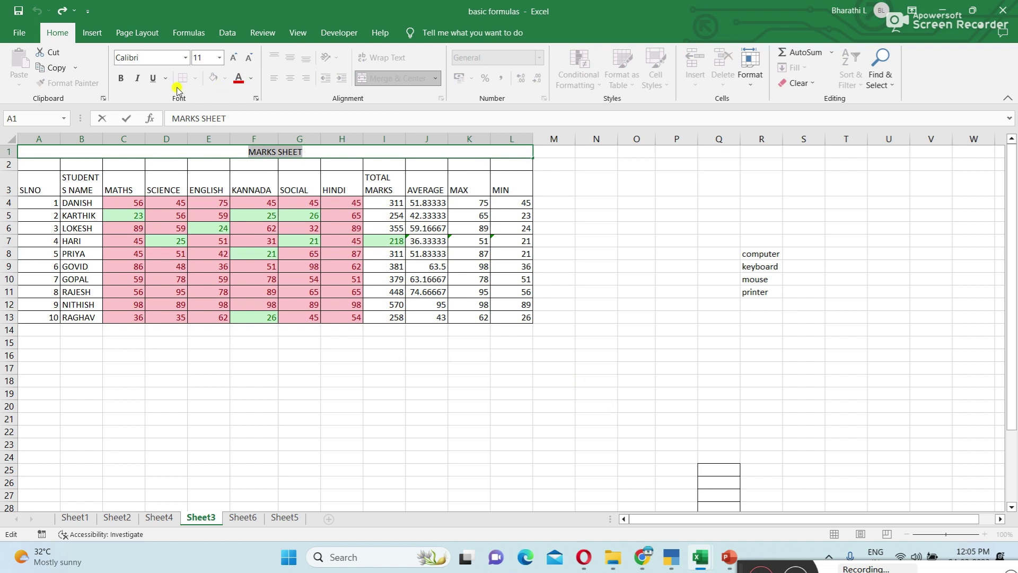
{"action": "left_click", "coordinate": [222, 57]}
{"action": "left_click", "coordinate": [221, 58]}
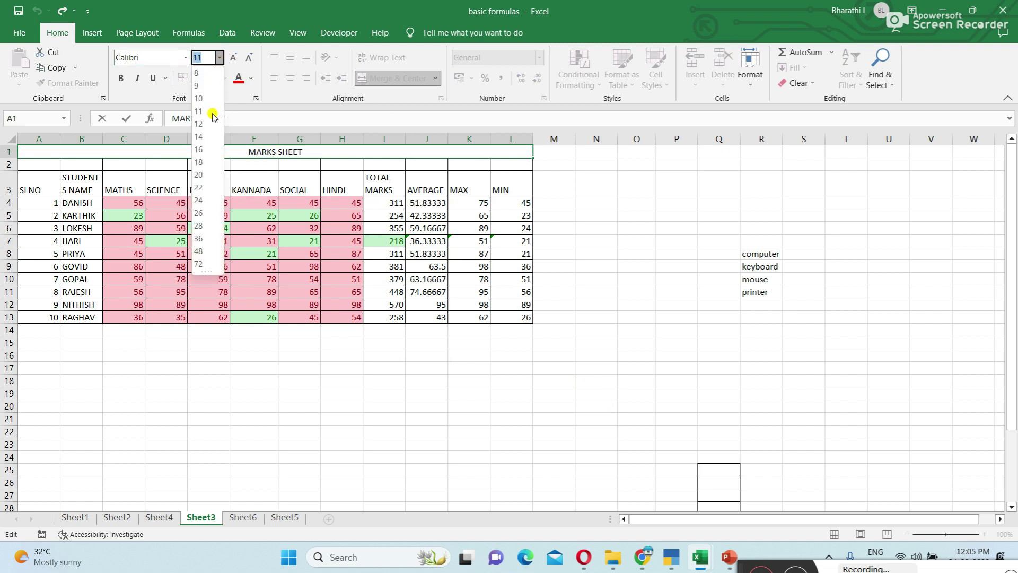
{"action": "left_click", "coordinate": [200, 122]}
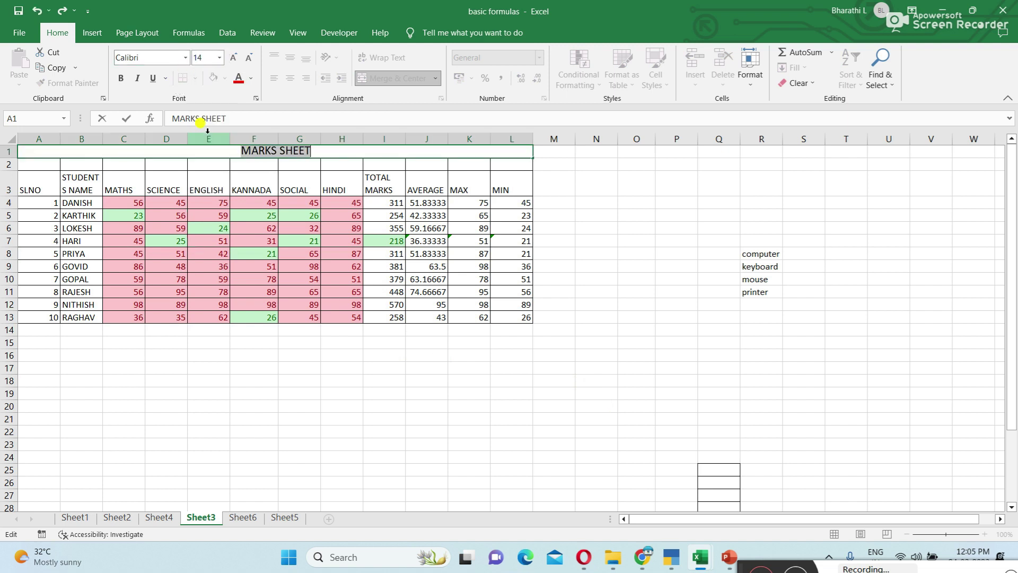
{"action": "left_click", "coordinate": [239, 78]}
{"action": "left_click", "coordinate": [621, 247]}
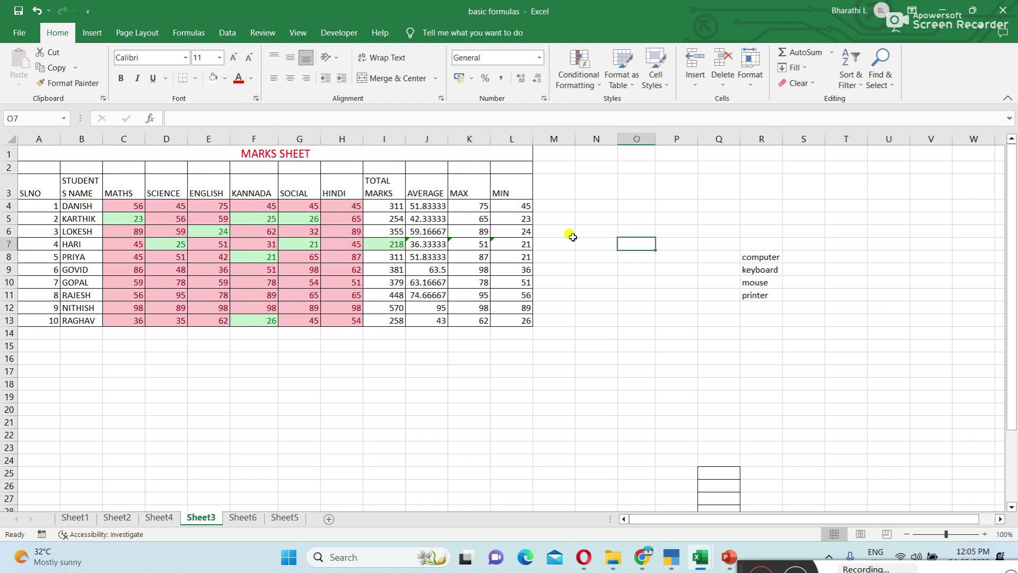
{"action": "left_click", "coordinate": [156, 158]}
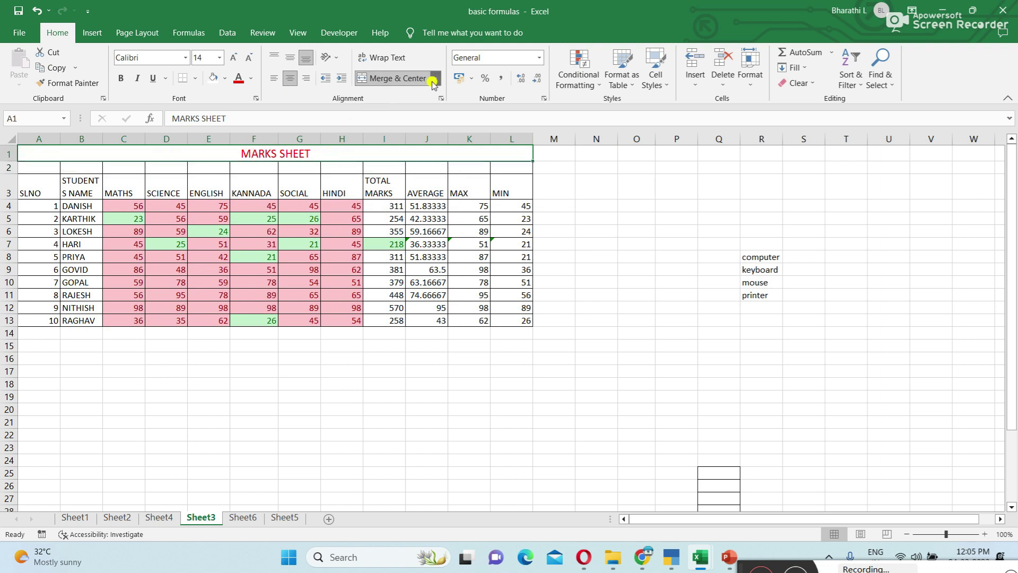
{"action": "left_click", "coordinate": [401, 81]}
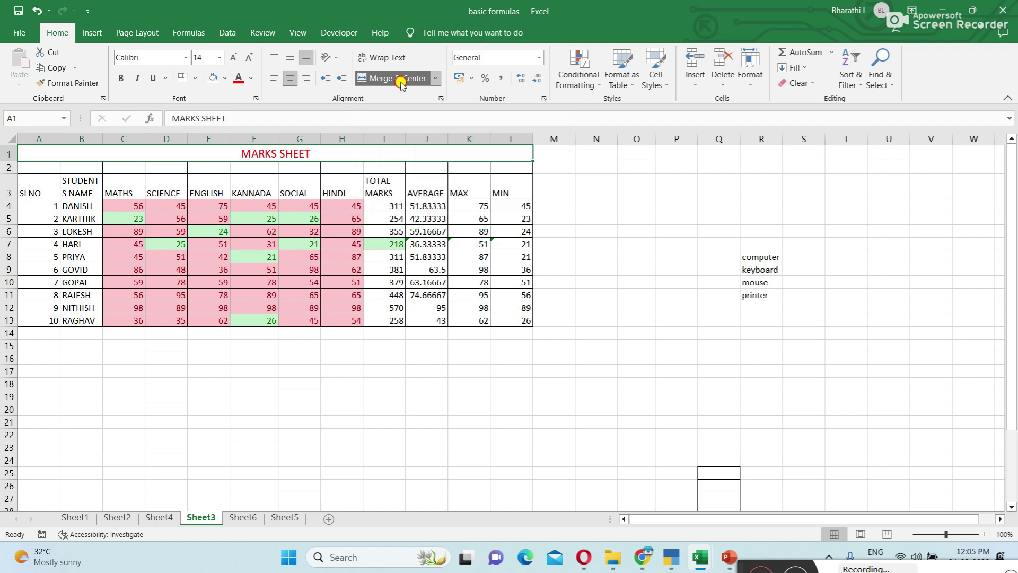
{"action": "left_click", "coordinate": [240, 447]}
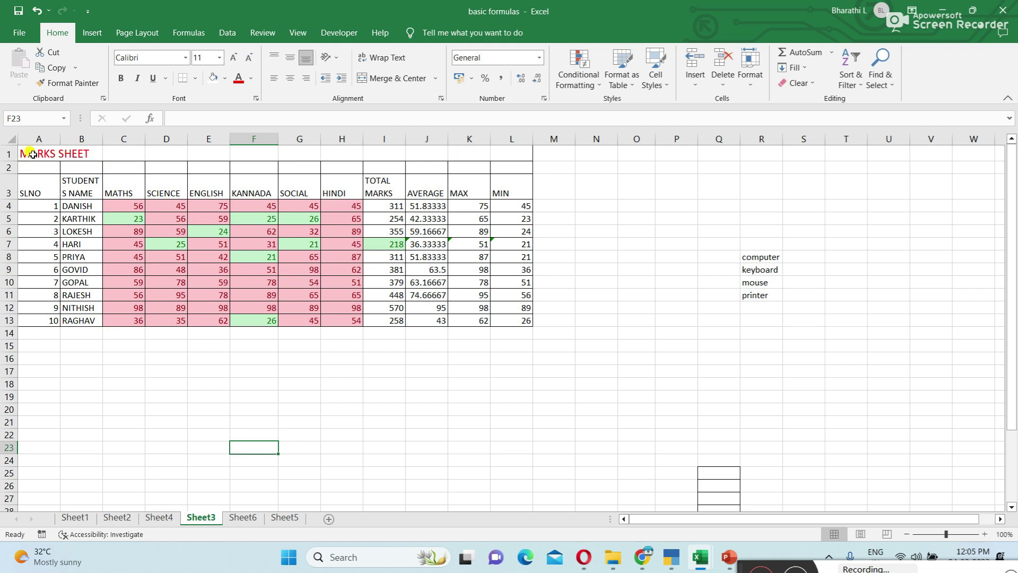
{"action": "left_click_drag", "start_coordinate": [33, 155], "coordinate": [515, 150]}
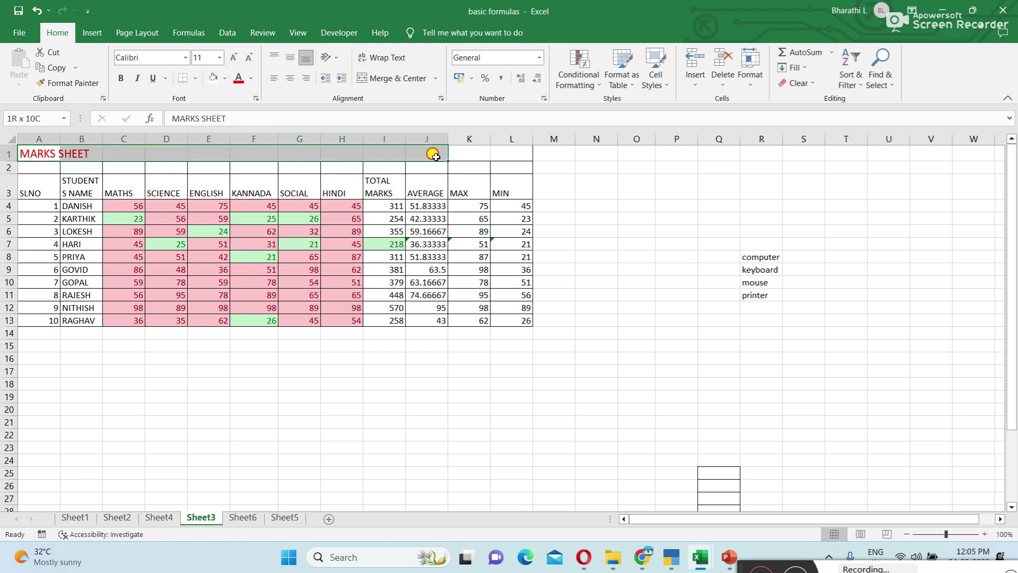
{"action": "left_click", "coordinate": [395, 78]}
{"action": "left_click", "coordinate": [328, 419]}
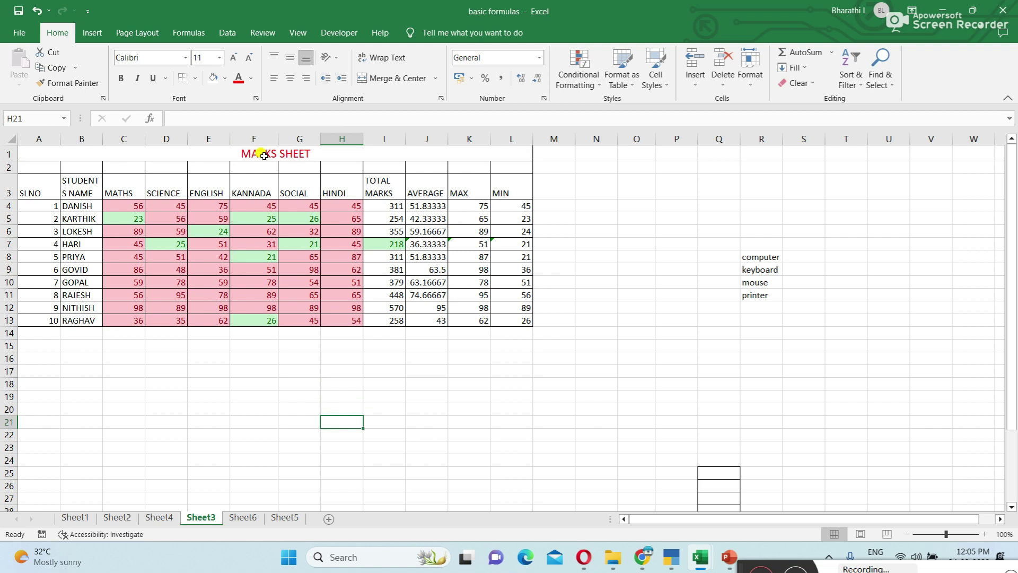
{"action": "left_click", "coordinate": [287, 366]}
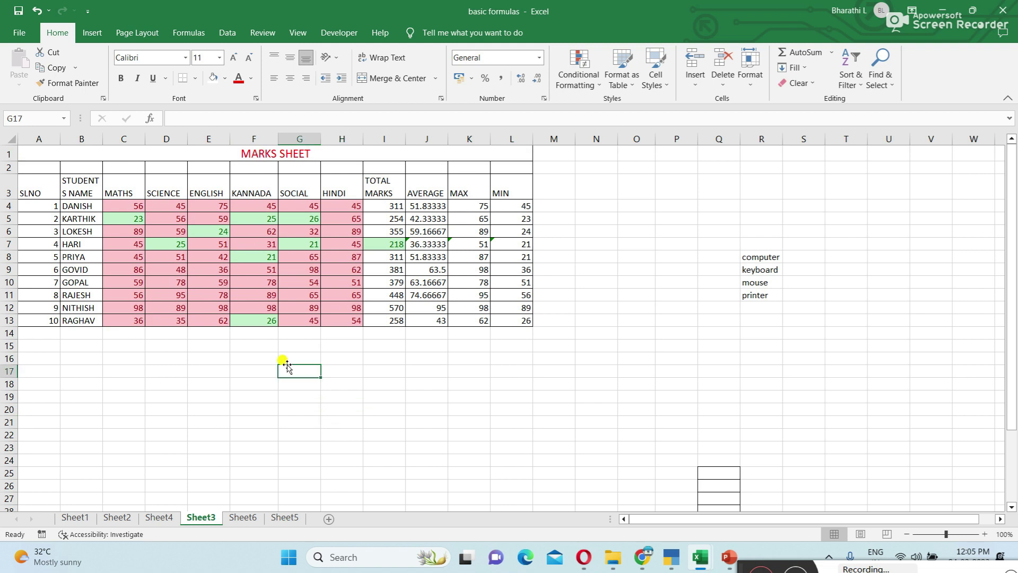
{"action": "left_click", "coordinate": [436, 78]}
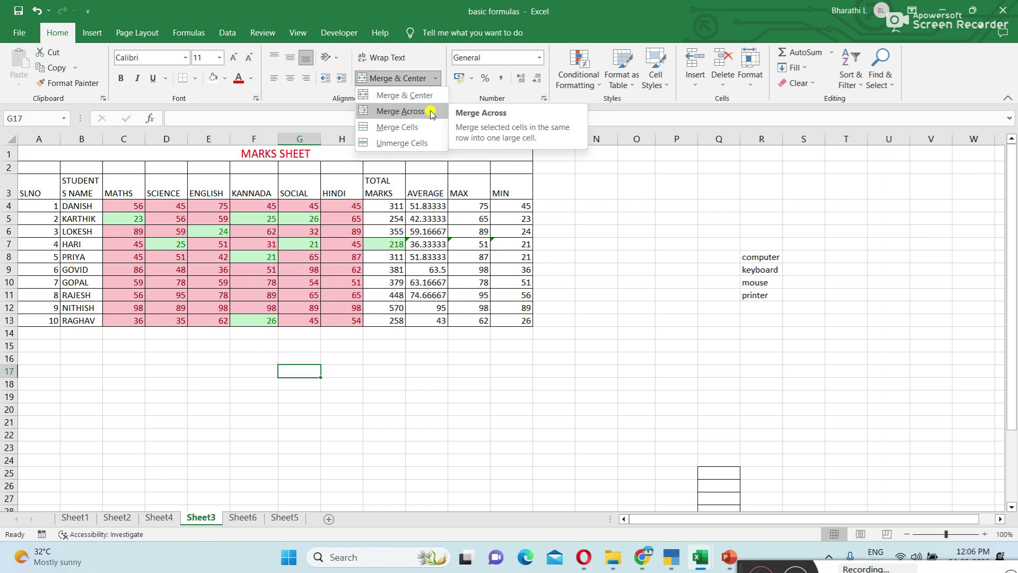
{"action": "key", "text": "Escape"}
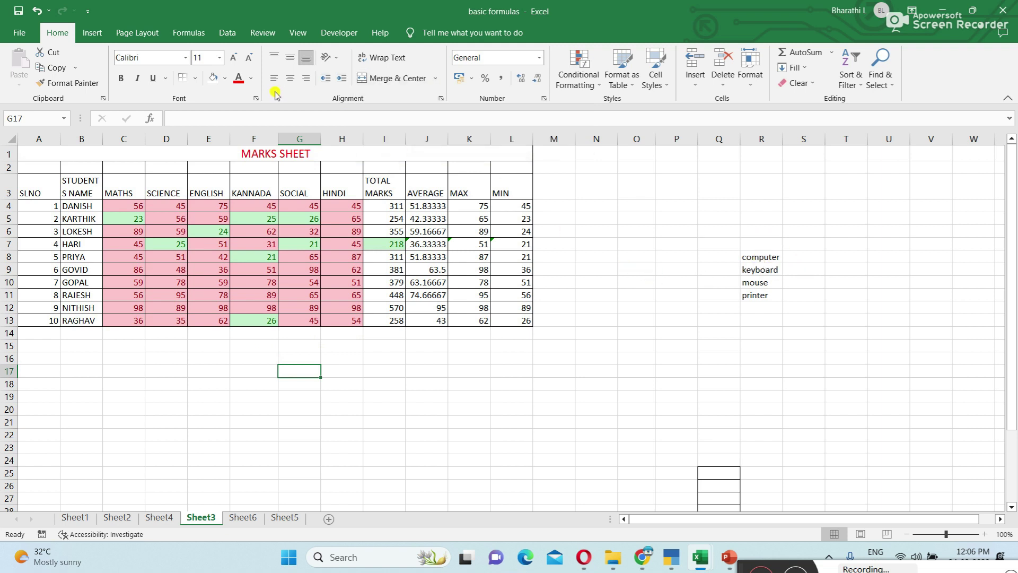
{"action": "left_click", "coordinate": [436, 80]}
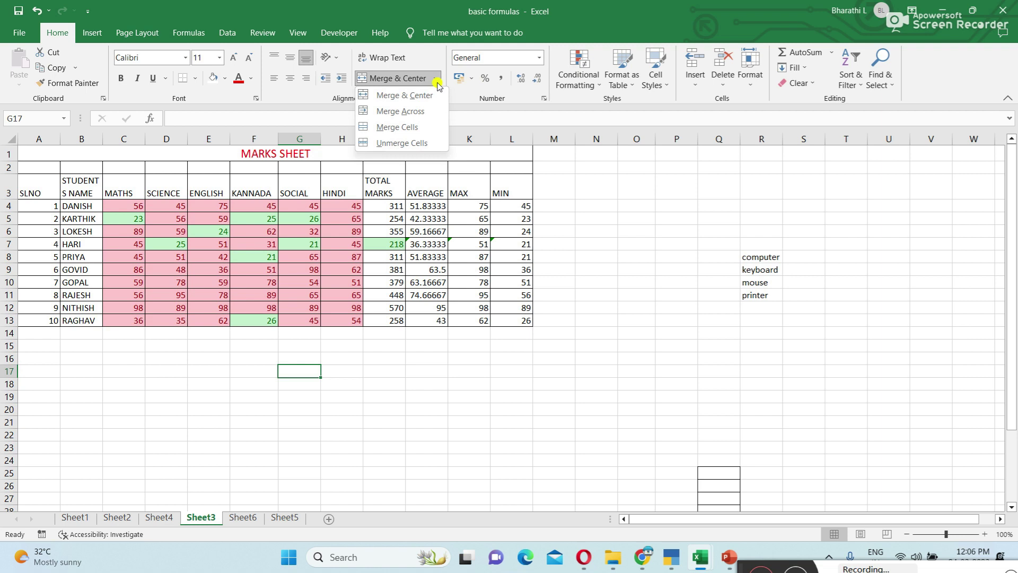
{"action": "left_click", "coordinate": [674, 272]}
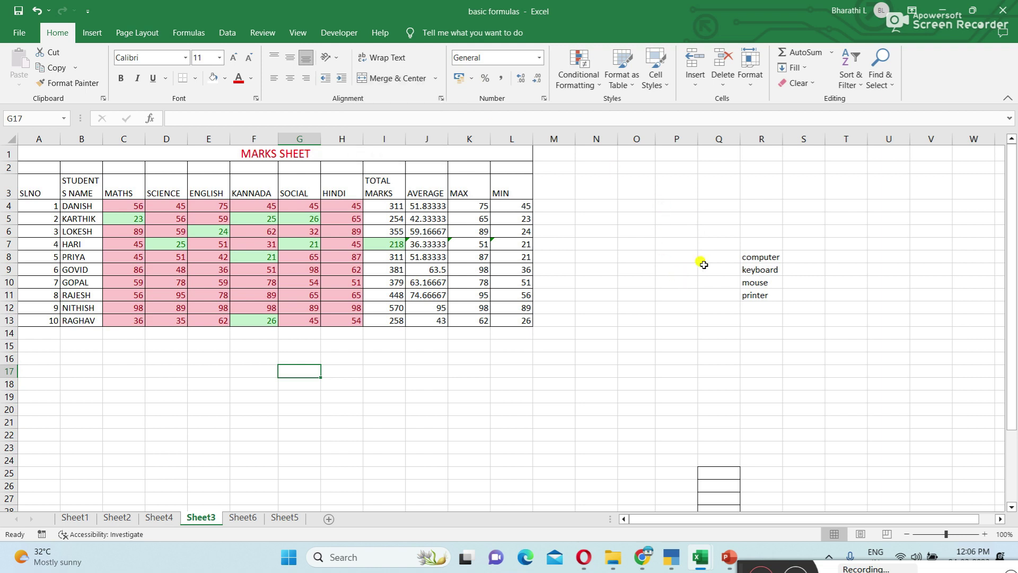
Apply Merge Across to P7:V16 so each list row merges separately.
{"action": "left_click_drag", "start_coordinate": [684, 238], "coordinate": [800, 340]}
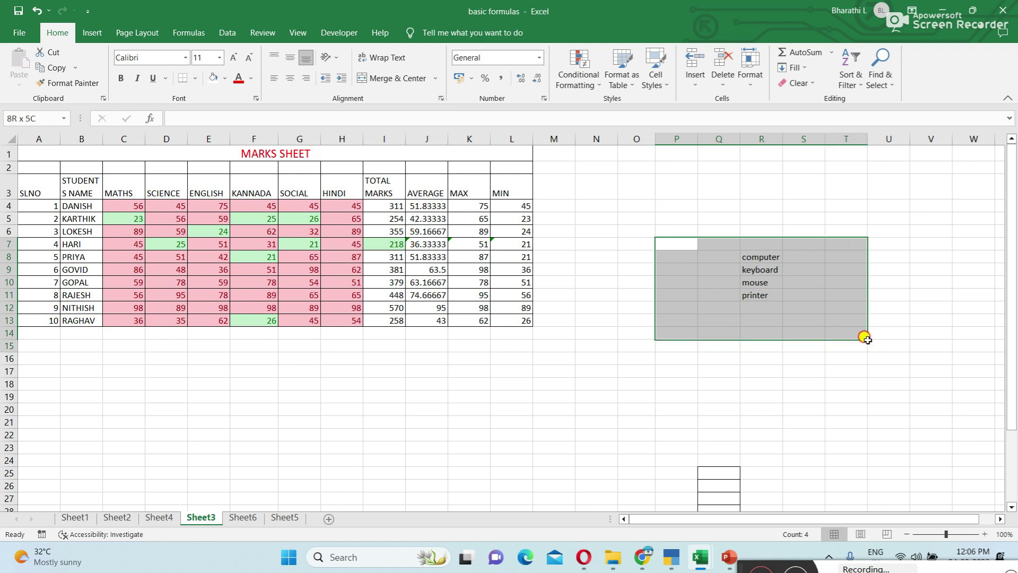
{"action": "left_click_drag", "start_coordinate": [802, 341], "coordinate": [929, 363]}
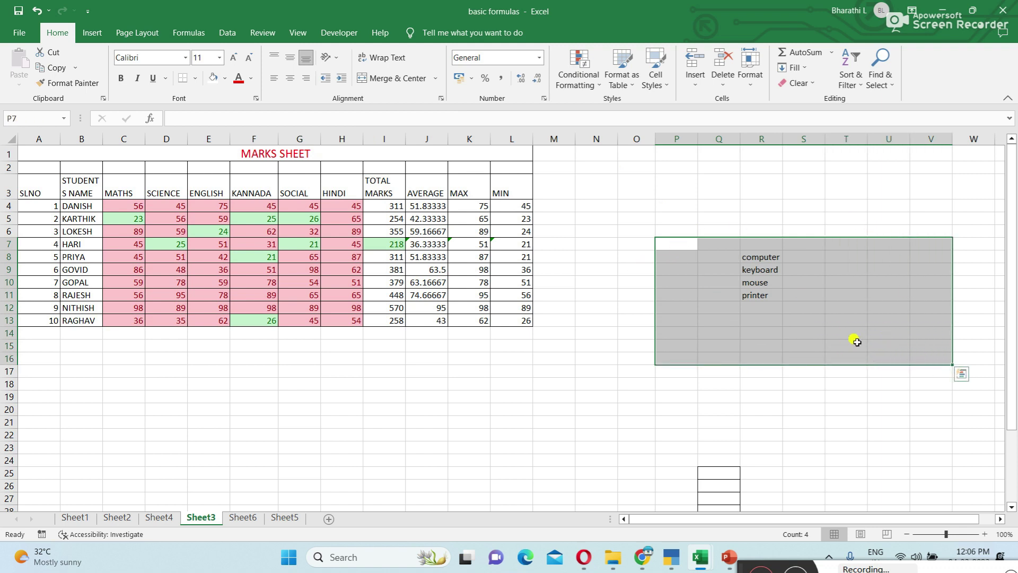
{"action": "left_click", "coordinate": [435, 78]}
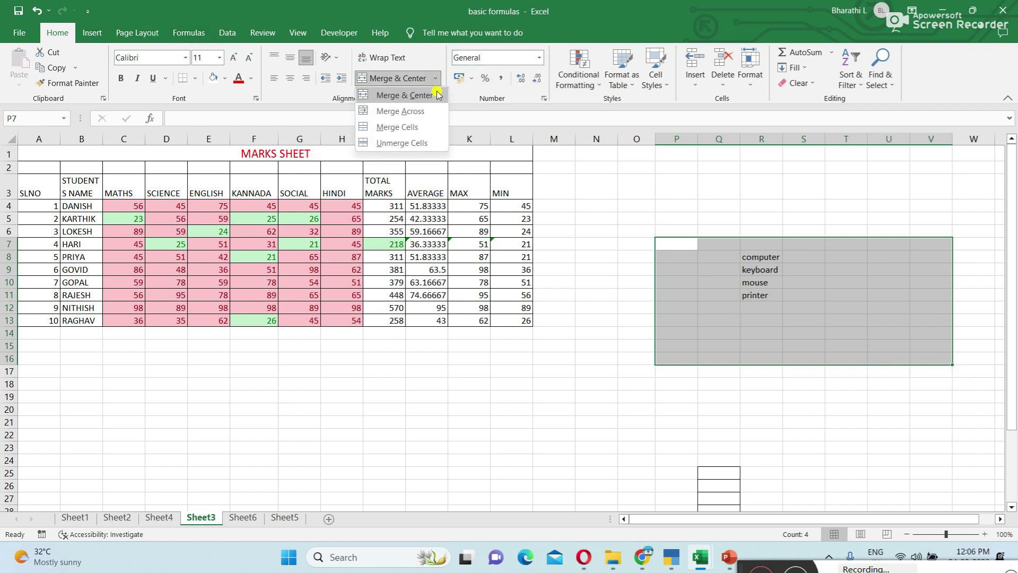
{"action": "left_click", "coordinate": [428, 111]}
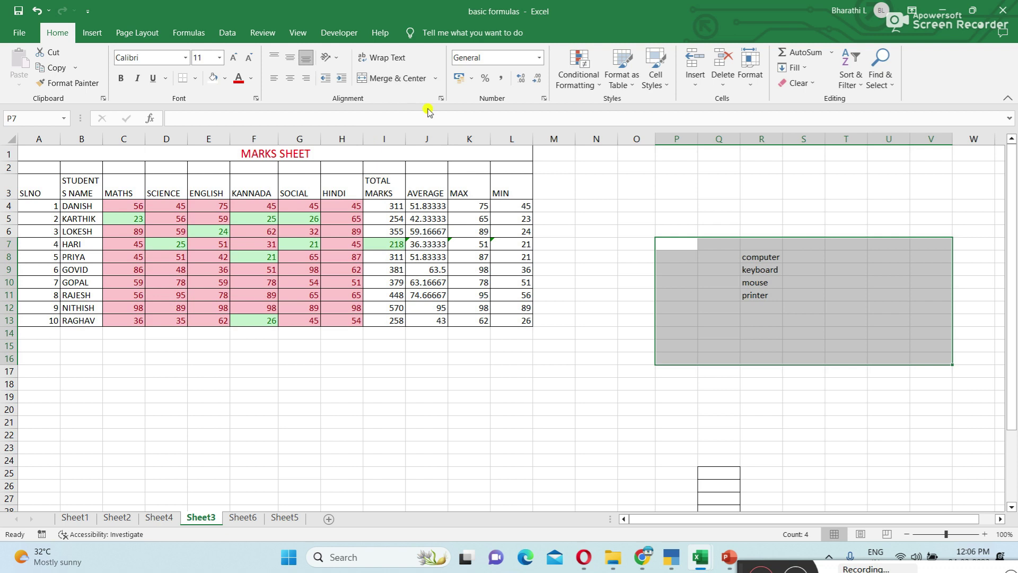
{"action": "left_click", "coordinate": [814, 446]}
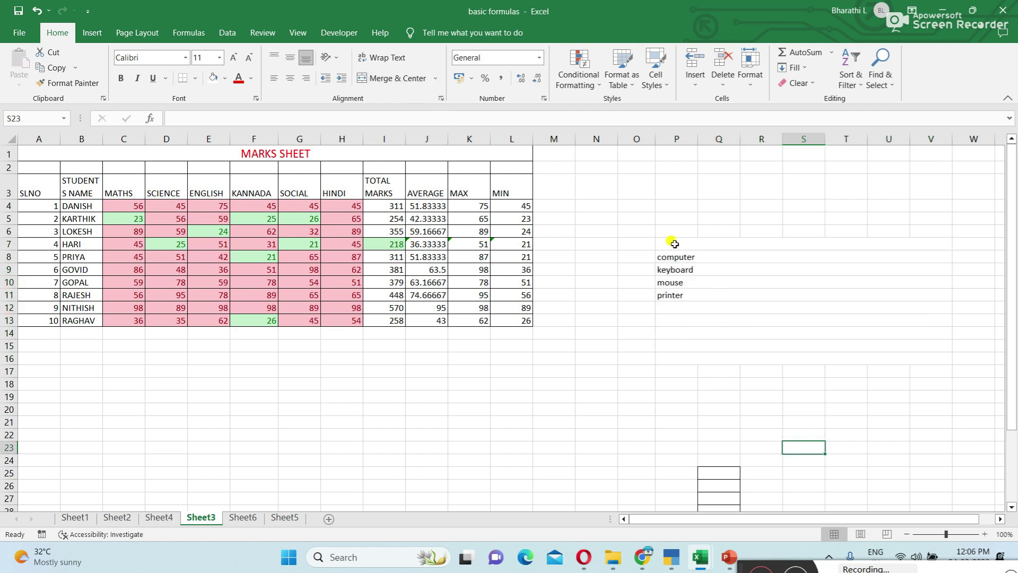
{"action": "left_click_drag", "start_coordinate": [678, 247], "coordinate": [851, 344]}
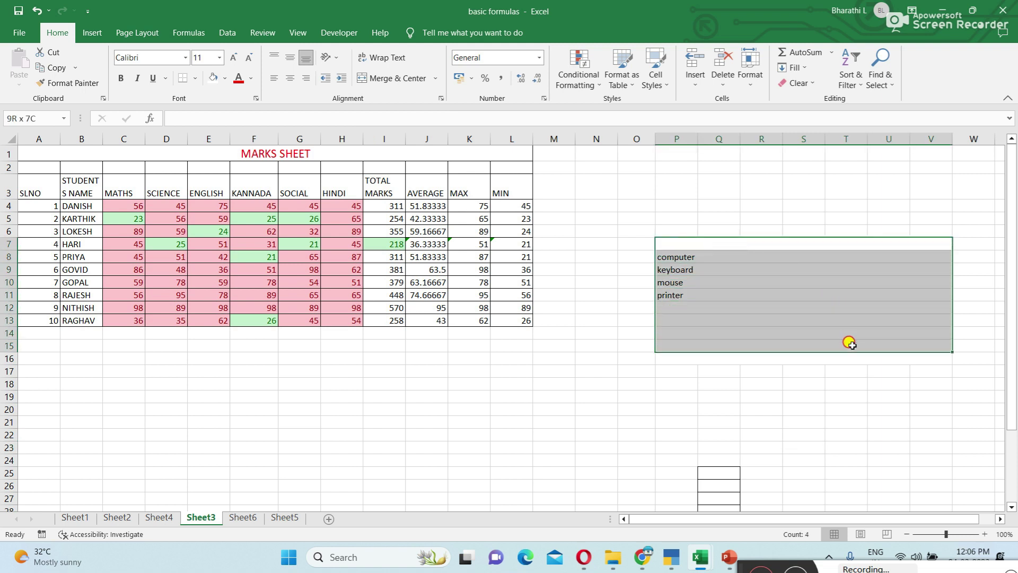
{"action": "left_click", "coordinate": [900, 399]}
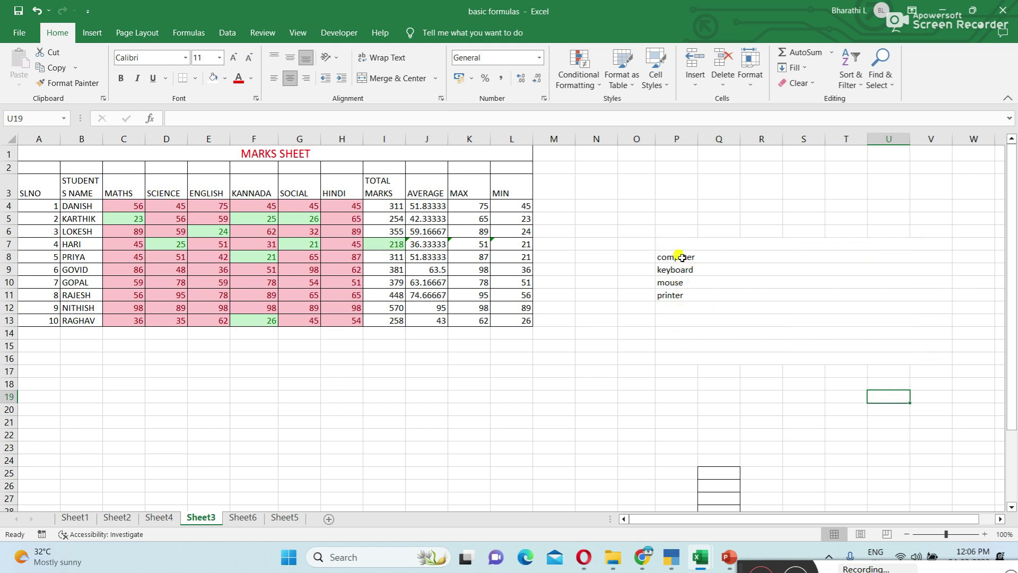
{"action": "left_click", "coordinate": [677, 188]}
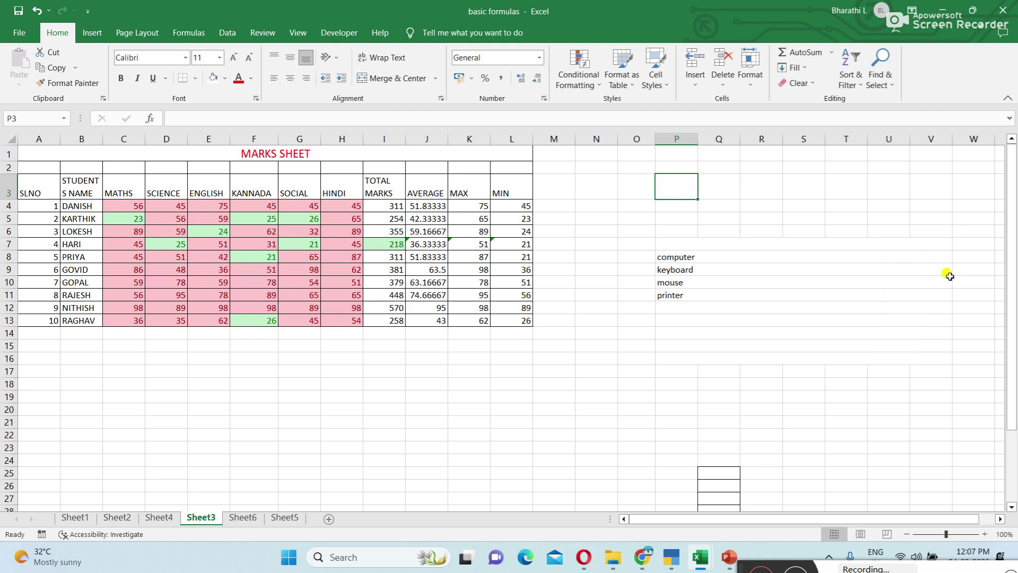
Centre the computer, keyboard, mouse, printer words in P7:V14 and colour them red.
{"action": "left_click_drag", "start_coordinate": [684, 244], "coordinate": [716, 346]}
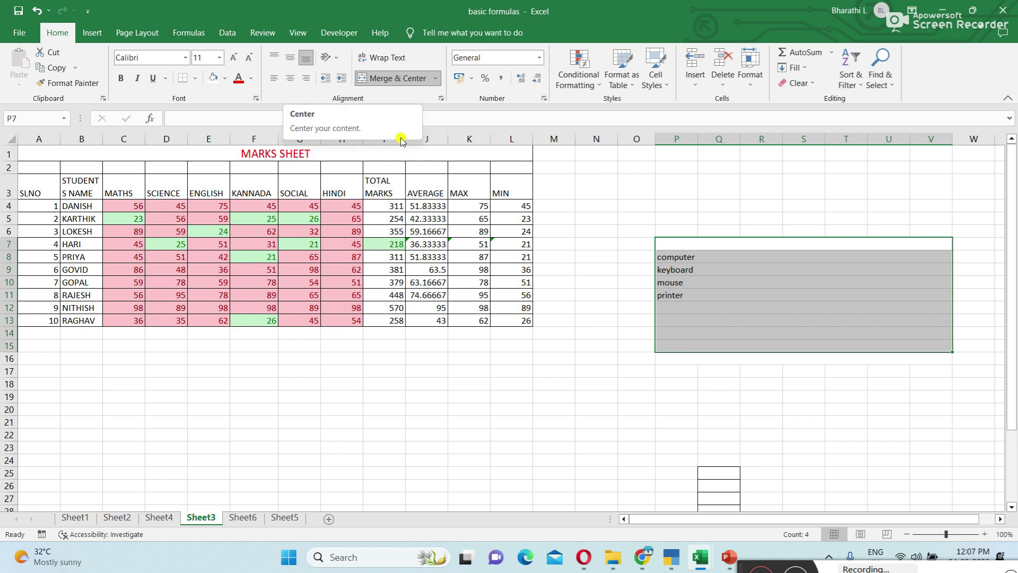
{"action": "left_click", "coordinate": [291, 78]}
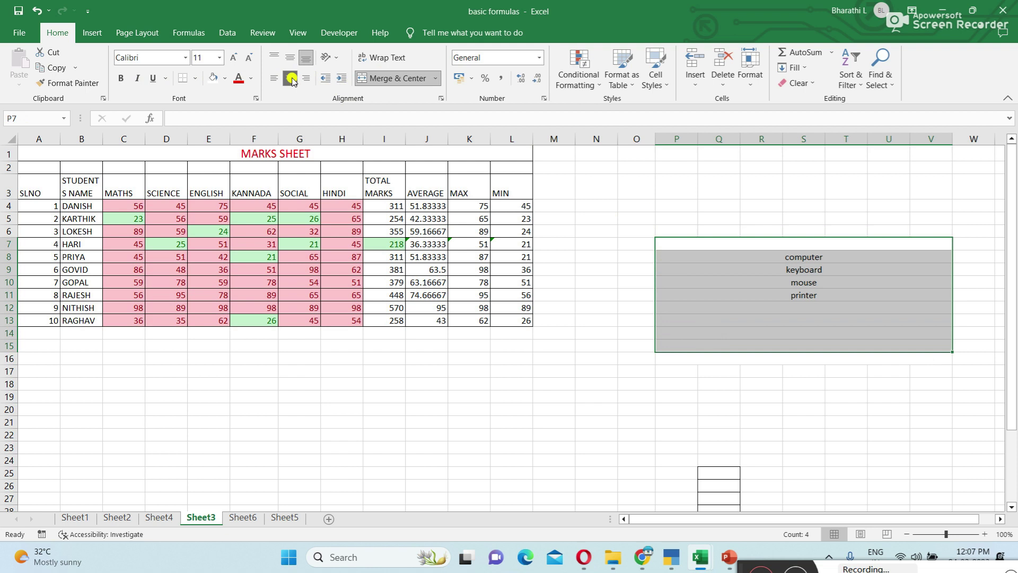
{"action": "left_click", "coordinate": [240, 81]}
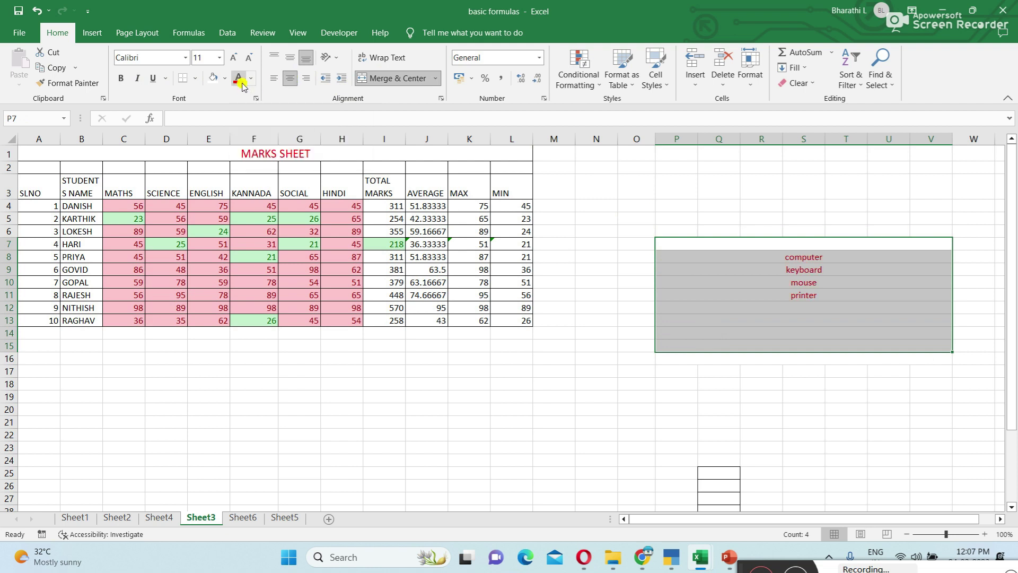
Set the red list words to 14 pt font size.
{"action": "left_click", "coordinate": [219, 58]}
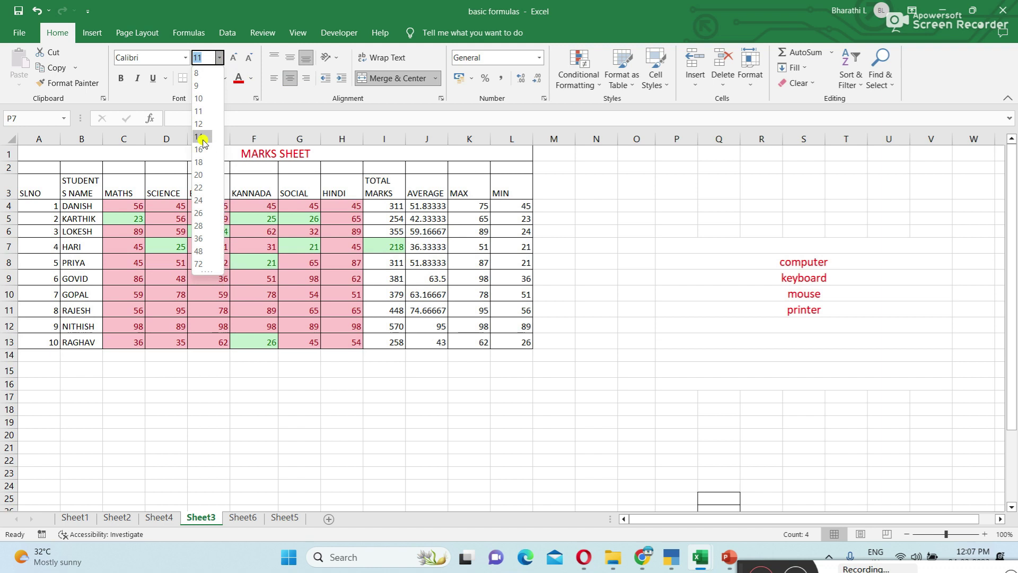
{"action": "left_click", "coordinate": [198, 137]}
{"action": "left_click", "coordinate": [965, 395]}
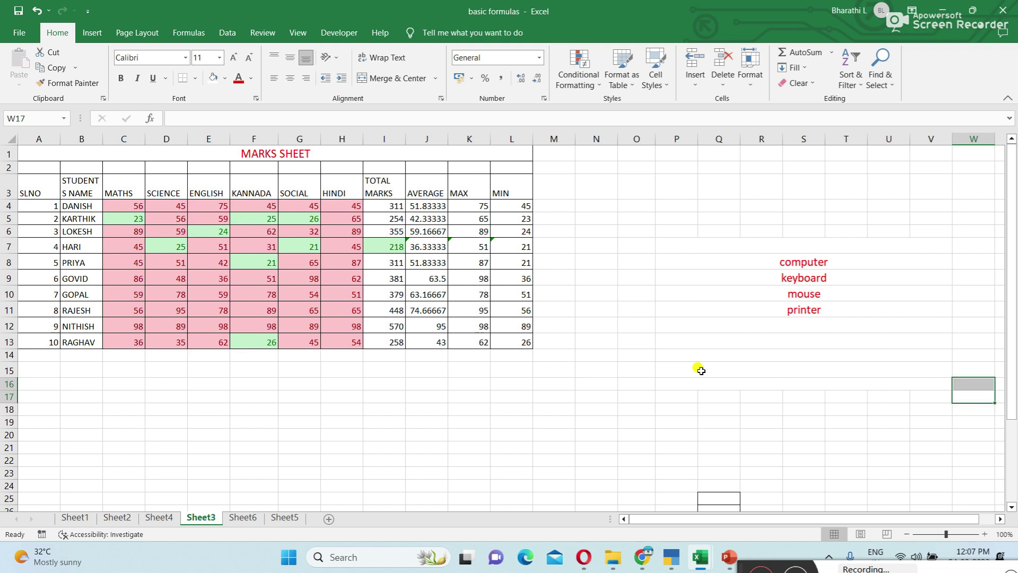
{"action": "left_click", "coordinate": [435, 78]}
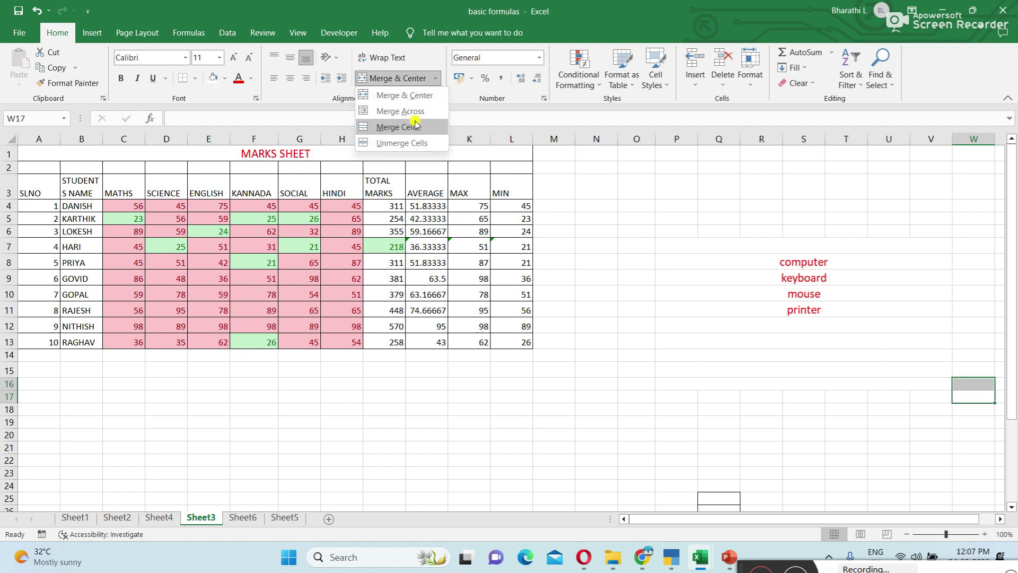
Unmerge P7:V16 so the list words sit centred within column P.
{"action": "left_click", "coordinate": [700, 248]}
{"action": "left_click", "coordinate": [683, 248]}
{"action": "left_click_drag", "start_coordinate": [682, 248], "coordinate": [705, 386]}
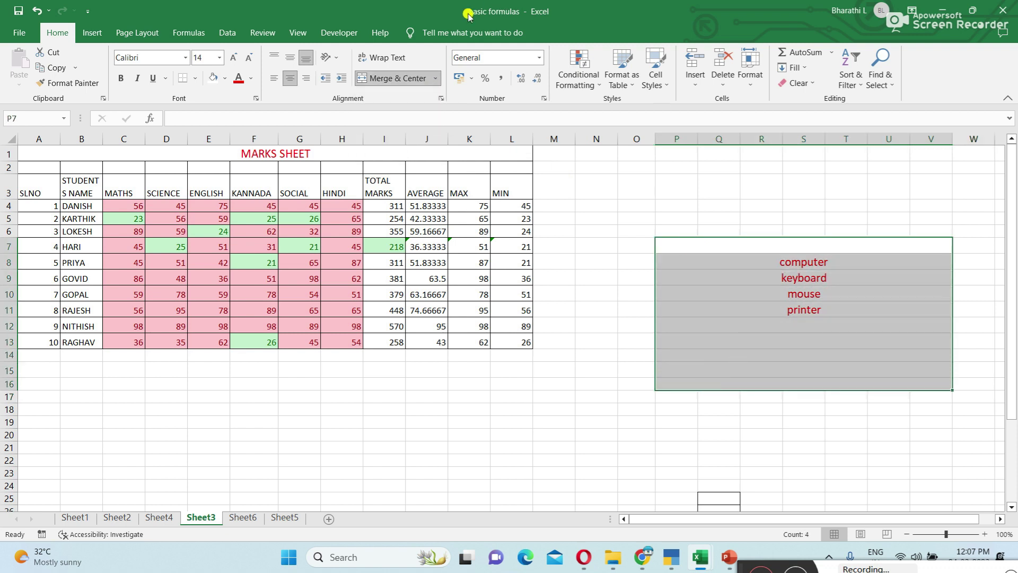
{"action": "left_click", "coordinate": [435, 79]}
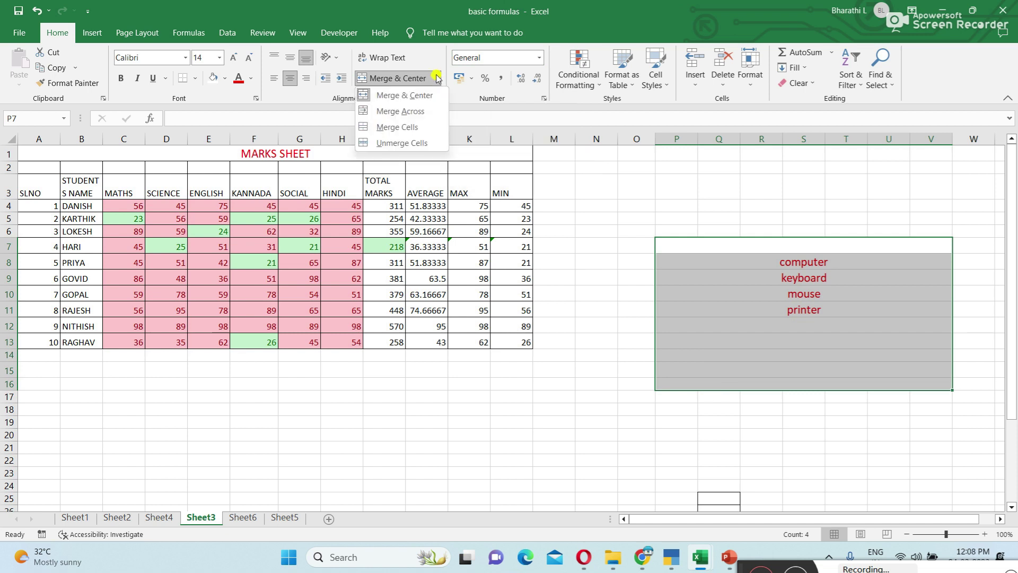
{"action": "left_click", "coordinate": [428, 143]}
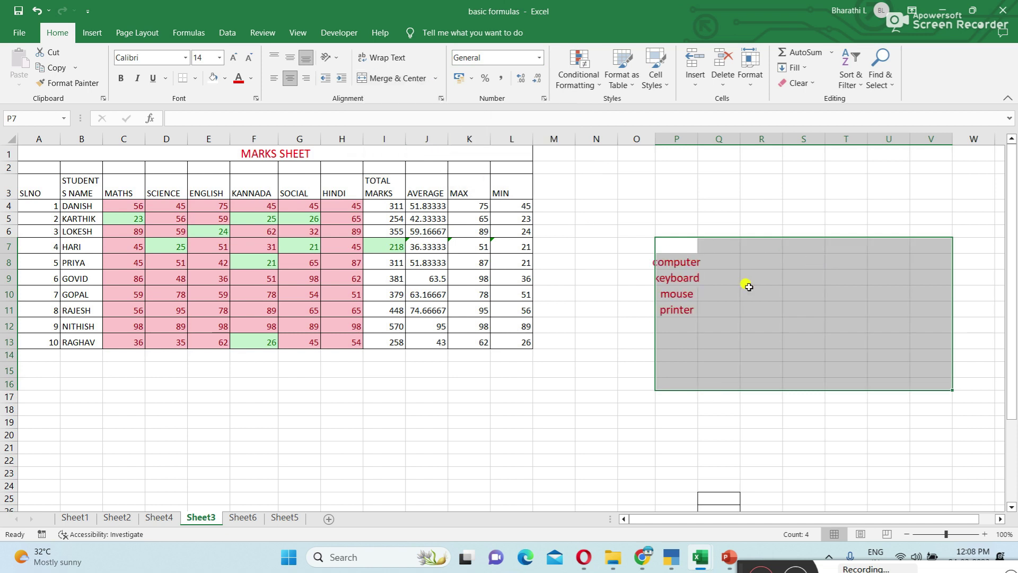
{"action": "left_click", "coordinate": [873, 339]}
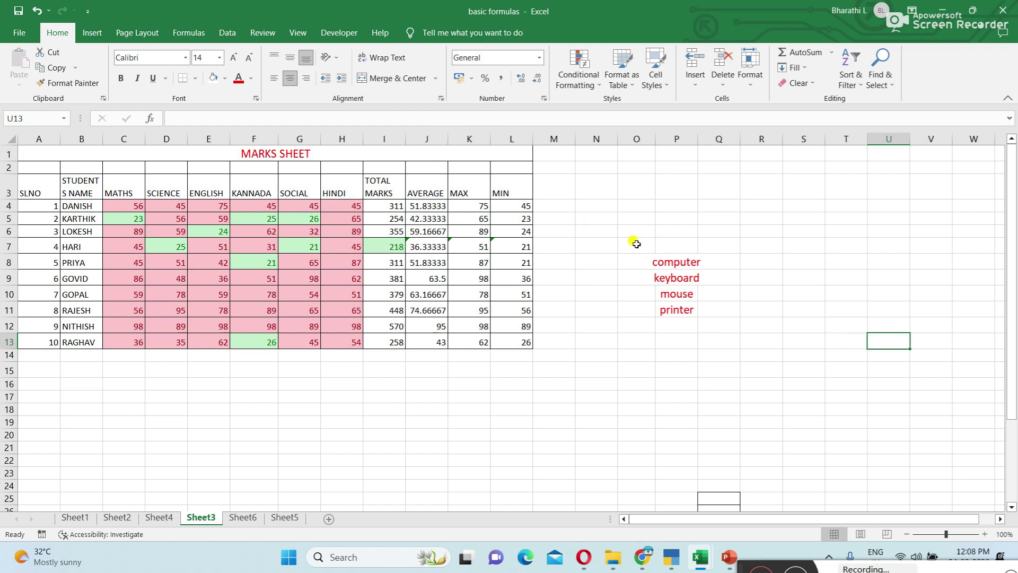
{"action": "left_click_drag", "start_coordinate": [637, 244], "coordinate": [857, 342]}
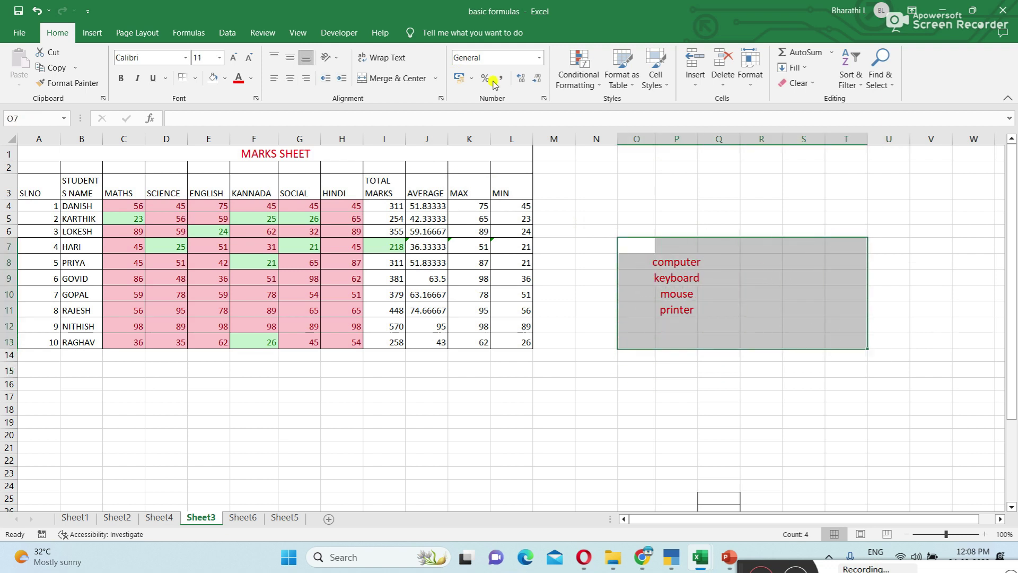
Apply Merge Across to O7:T13 so each list row spans columns O to T.
{"action": "left_click", "coordinate": [434, 78]}
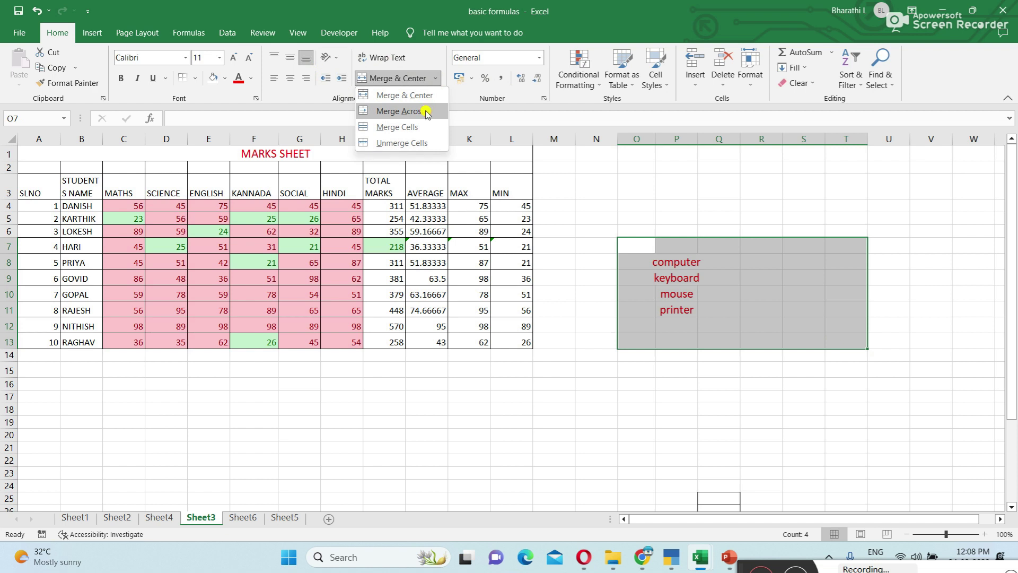
{"action": "left_click", "coordinate": [427, 112]}
{"action": "left_click", "coordinate": [902, 370]}
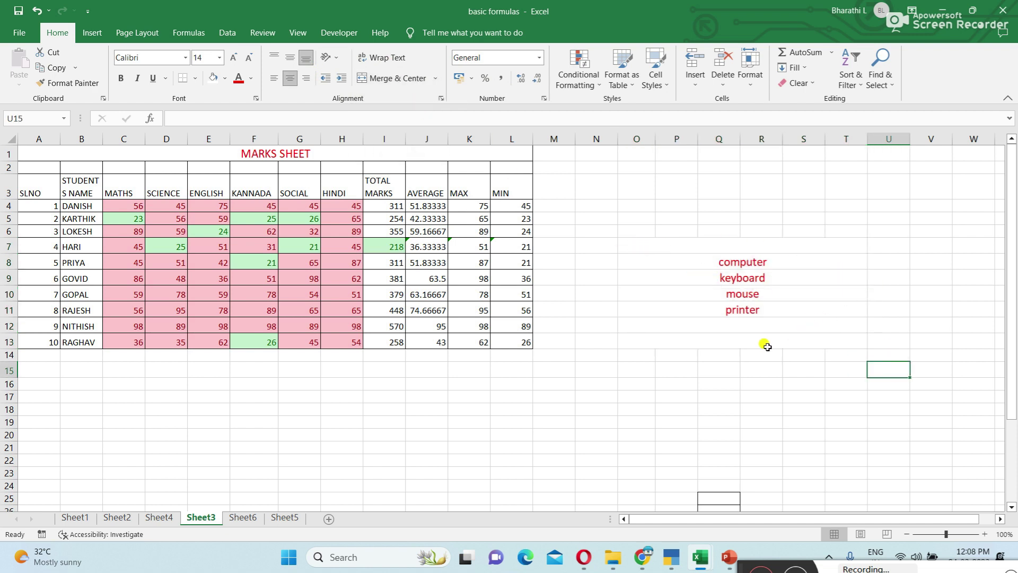
{"action": "left_click", "coordinate": [891, 276]}
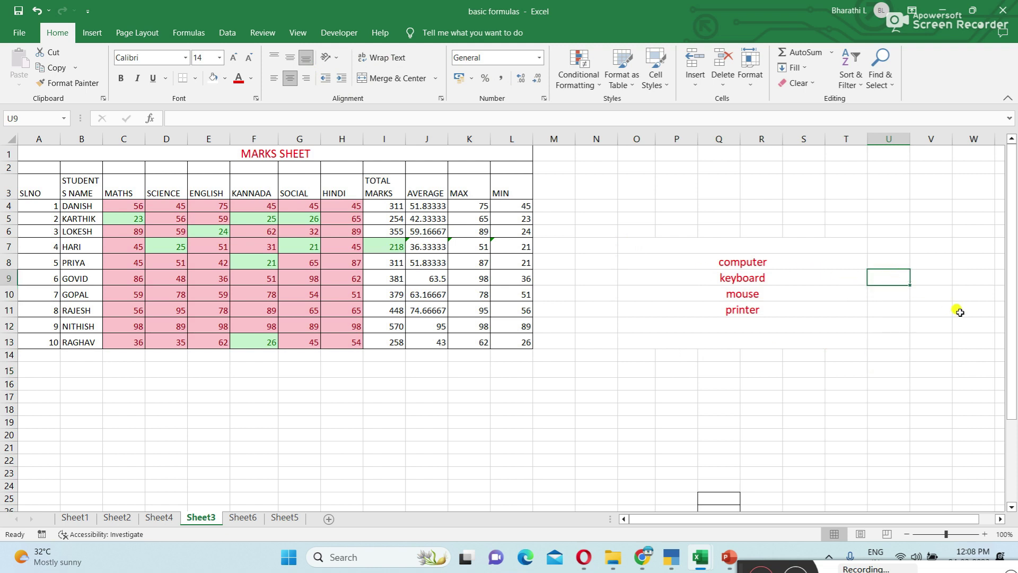
Enter 'Merge accross' in U9 and 'merge center' in N1, then widen column U.
{"action": "type", "text": "Merge accross"}
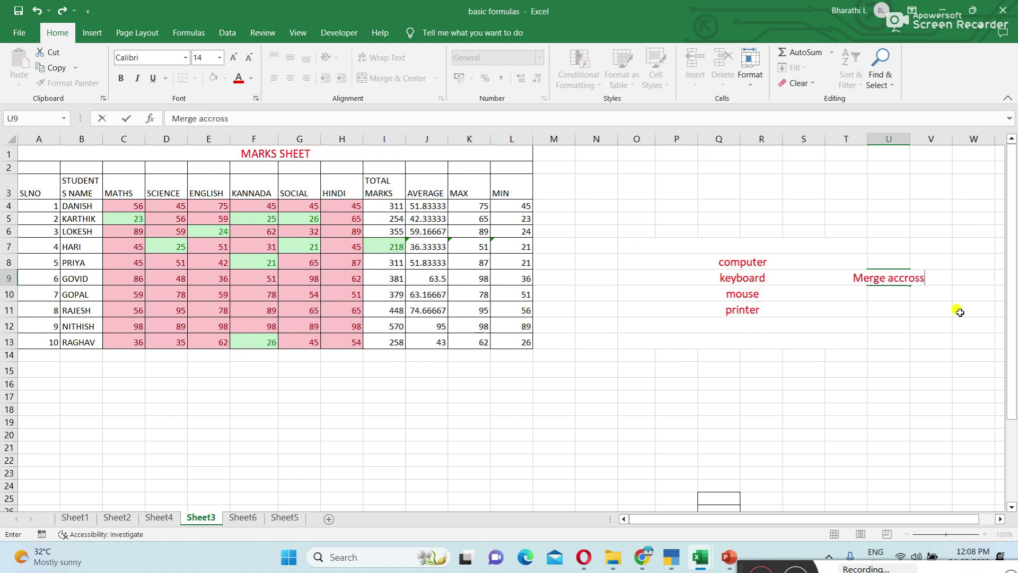
{"action": "left_click", "coordinate": [598, 156]}
{"action": "type", "text": "merge center"}
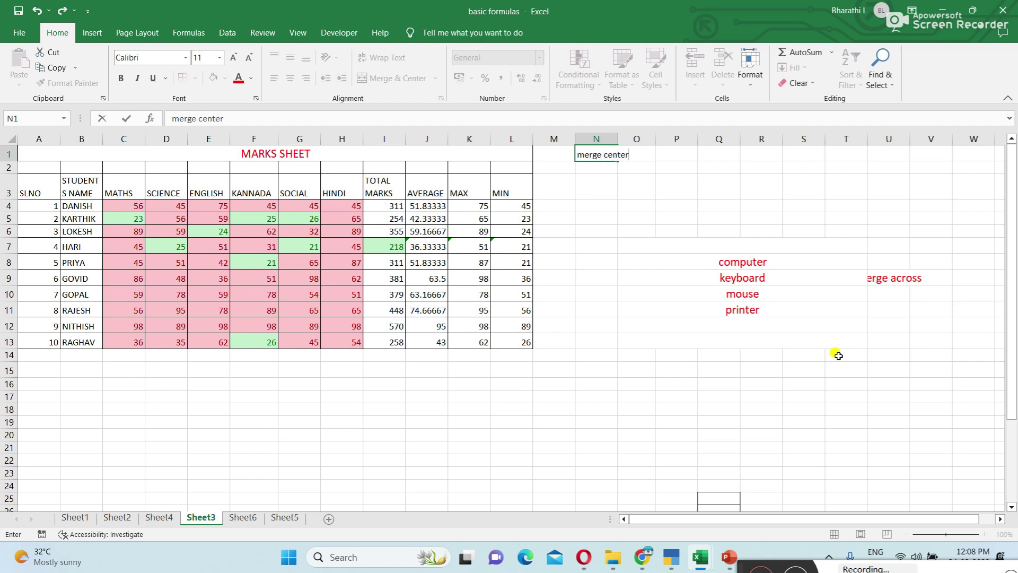
{"action": "key", "text": "Return"}
{"action": "left_click", "coordinate": [974, 326]}
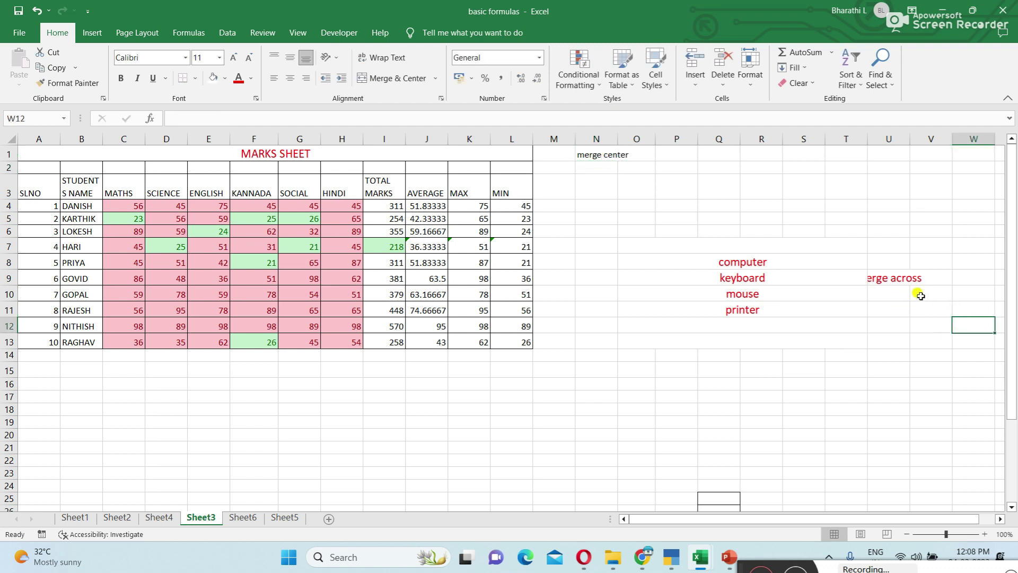
{"action": "left_click", "coordinate": [878, 275]}
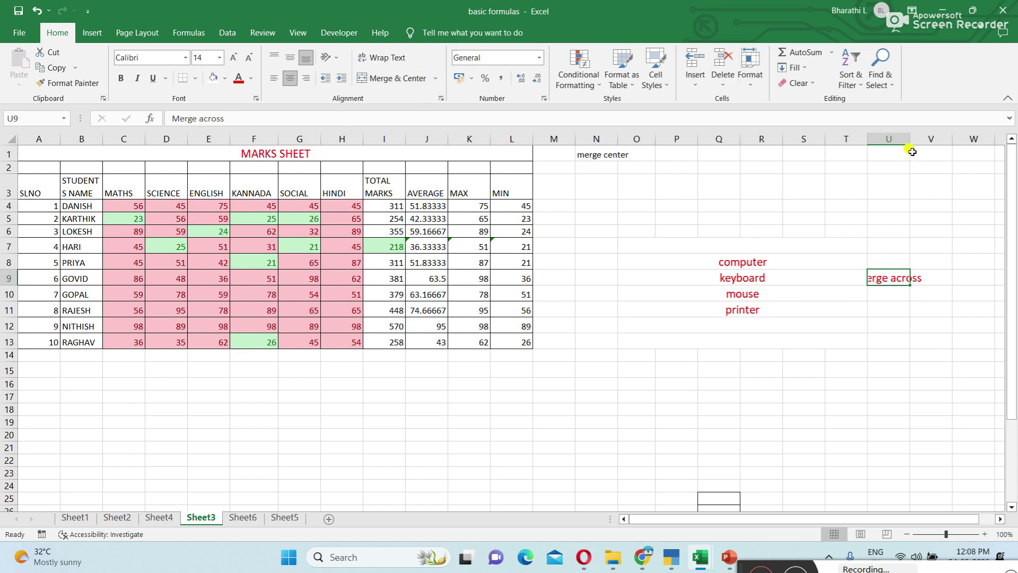
{"action": "left_click_drag", "start_coordinate": [910, 139], "coordinate": [937, 139]}
{"action": "left_click", "coordinate": [925, 328]}
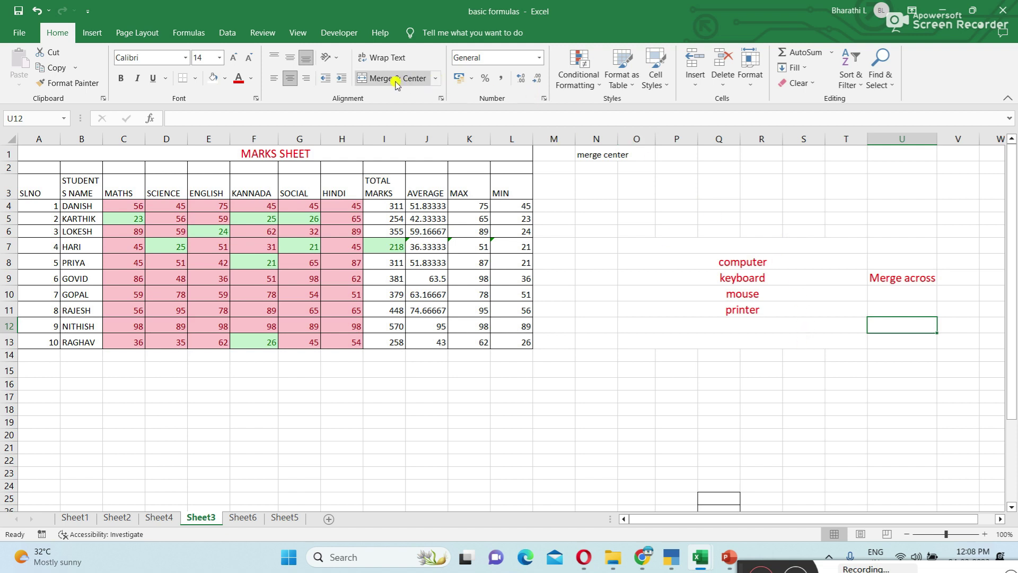
Select Q14:Q23 and apply Merge Cells, triggering the warning that only the upper-left value is kept.
{"action": "left_click", "coordinate": [435, 78]}
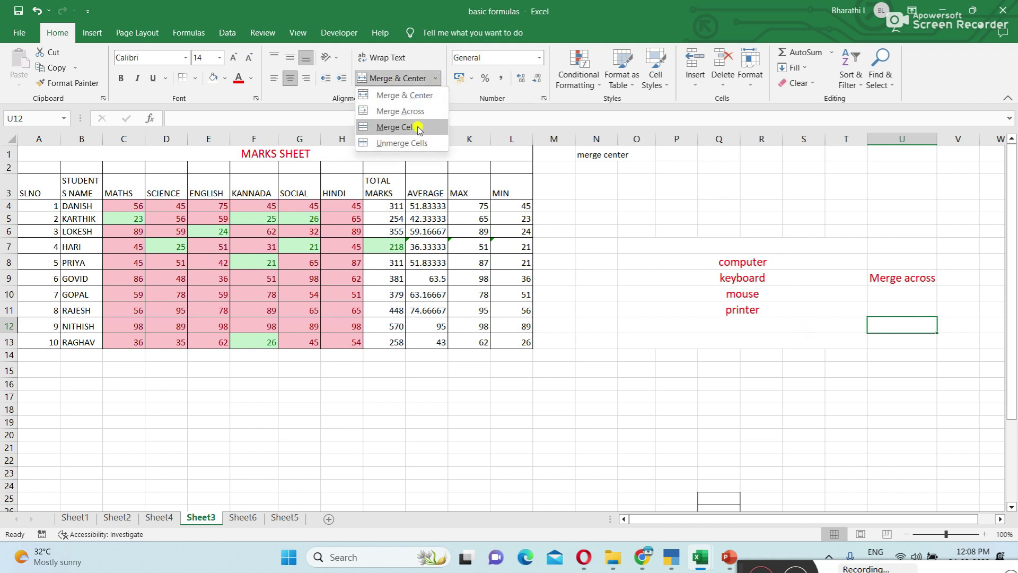
{"action": "mouse_move", "coordinate": [397, 127]}
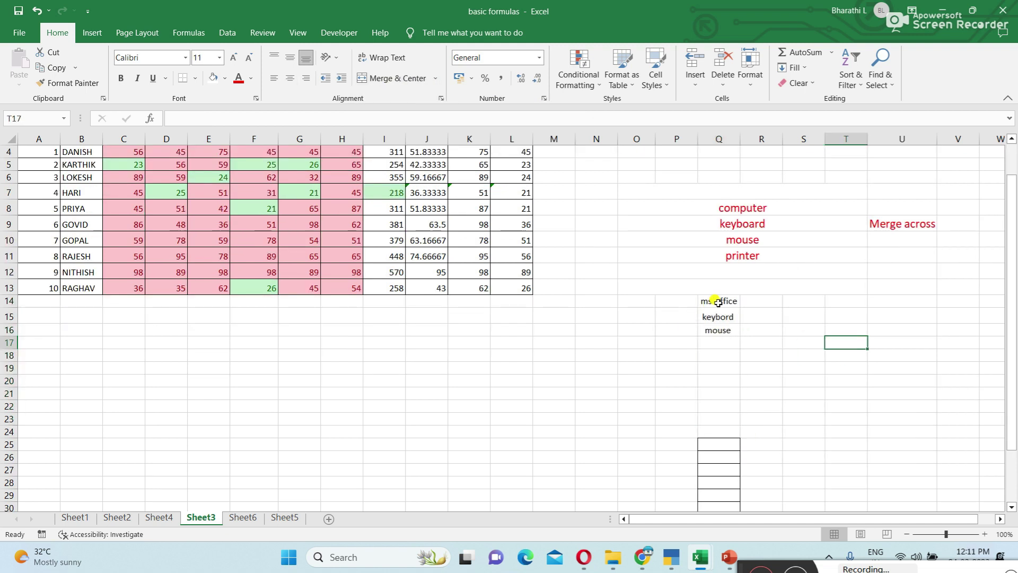
{"action": "left_click", "coordinate": [719, 301]}
{"action": "left_click", "coordinate": [719, 317]}
{"action": "left_click", "coordinate": [721, 326]}
{"action": "key", "text": "Down"}
{"action": "left_click", "coordinate": [737, 367]}
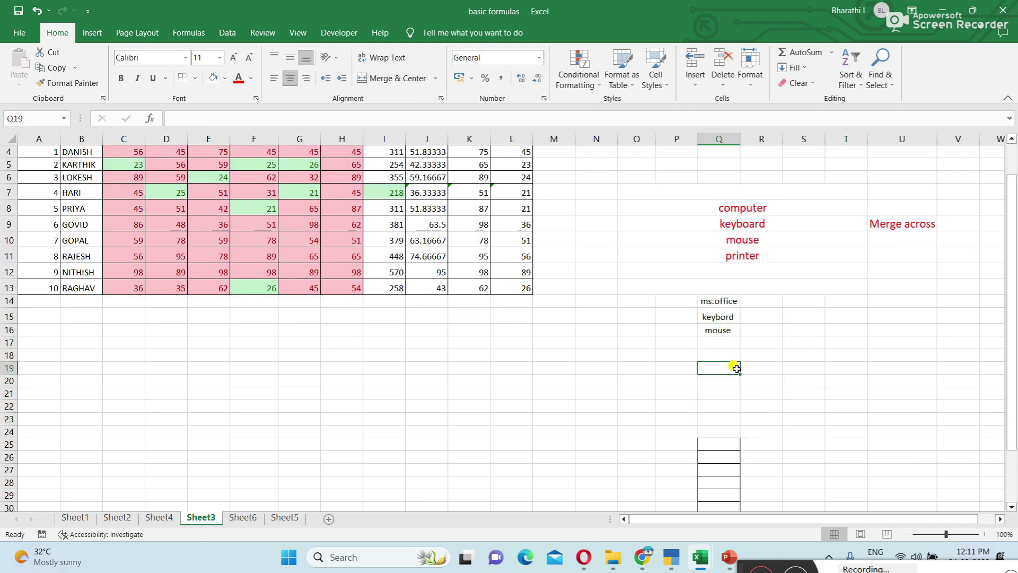
{"action": "left_click_drag", "start_coordinate": [721, 301], "coordinate": [732, 419]}
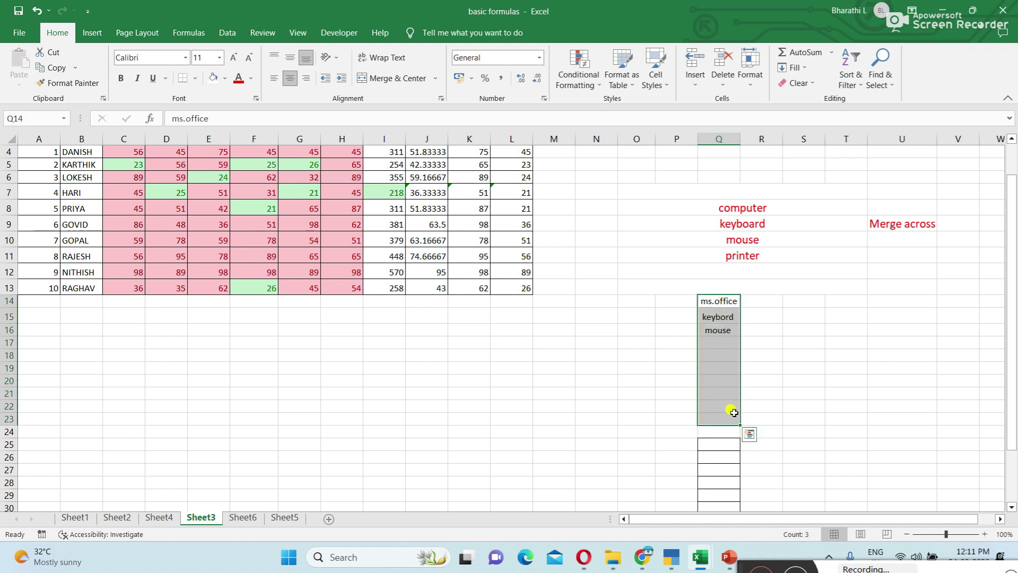
{"action": "left_click", "coordinate": [434, 78]}
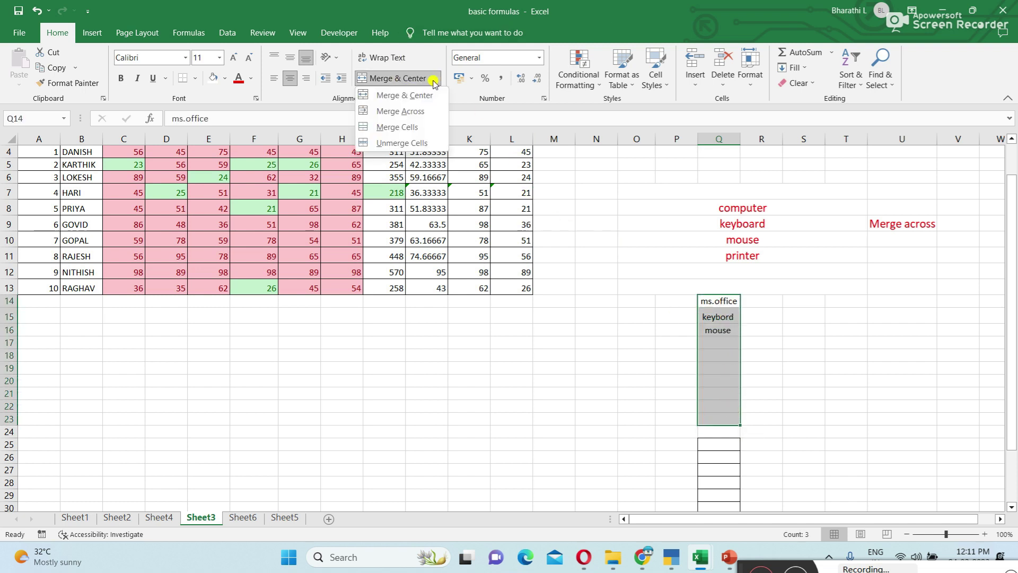
{"action": "left_click", "coordinate": [419, 130]}
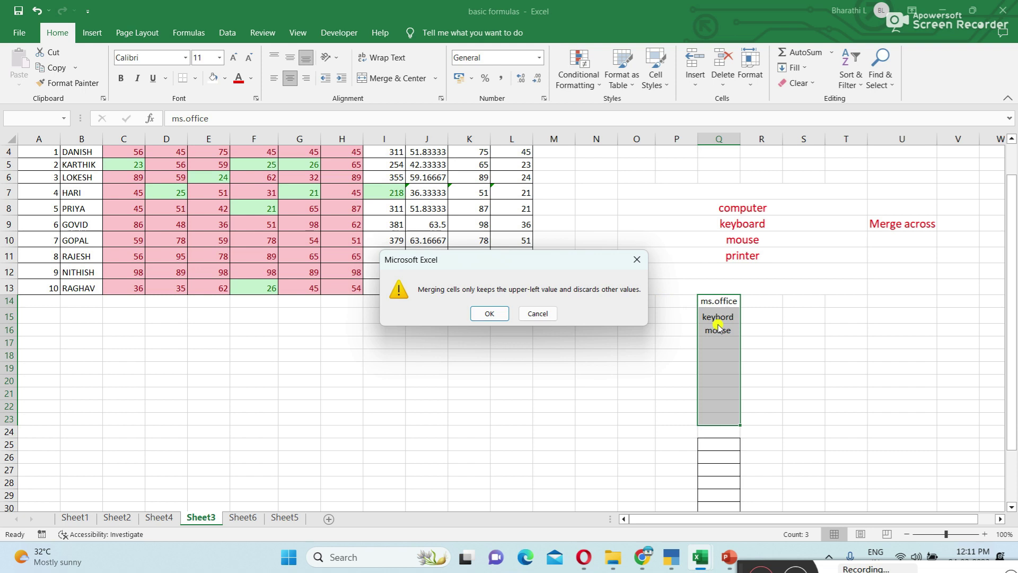
Accept the warning so Q14:Q23 becomes one cell holding only ms.office.
{"action": "left_click", "coordinate": [489, 313]}
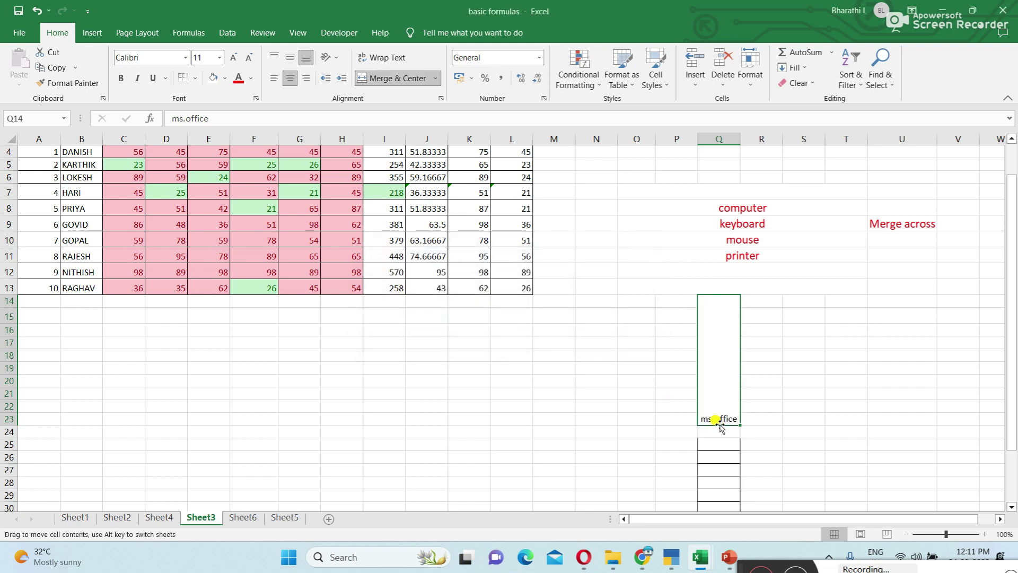
{"action": "left_click_drag", "start_coordinate": [719, 424], "coordinate": [713, 422]}
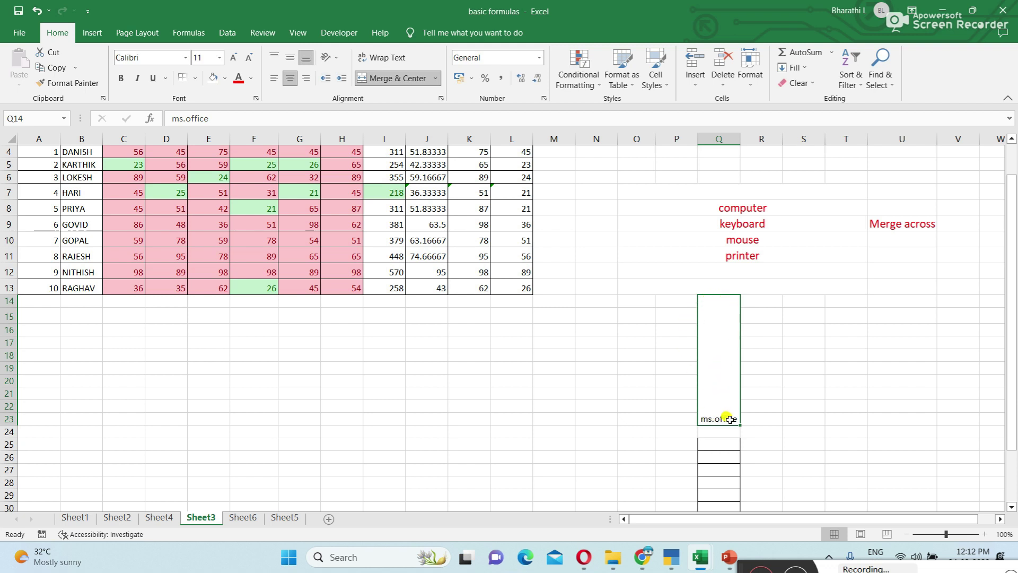
{"action": "scroll", "coordinate": [720, 414], "scroll_direction": "up", "scroll_amount": 1}
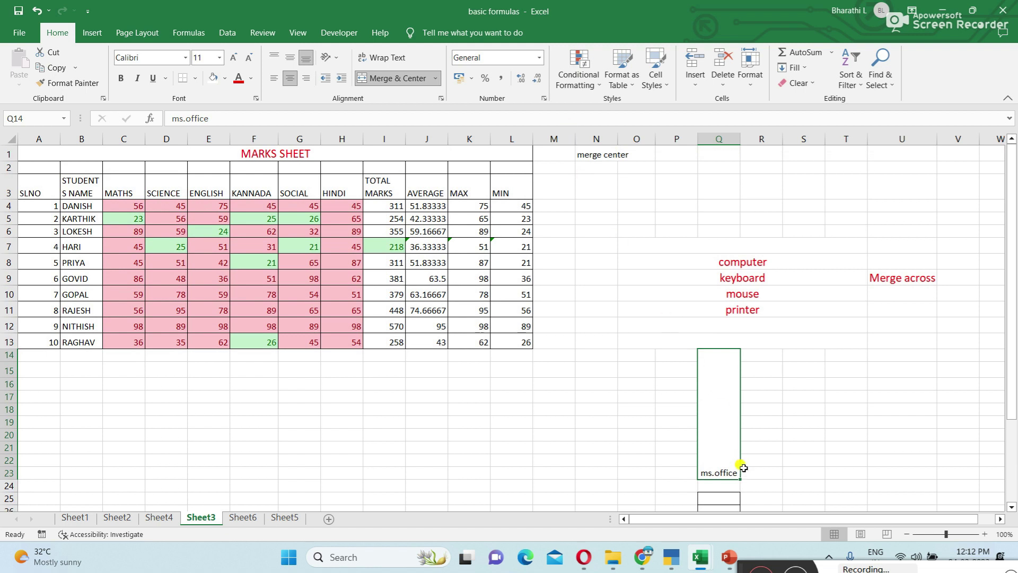
Merge and centre P1:U1 and enter the heading 'marks sheet'.
{"action": "left_click", "coordinate": [600, 325]}
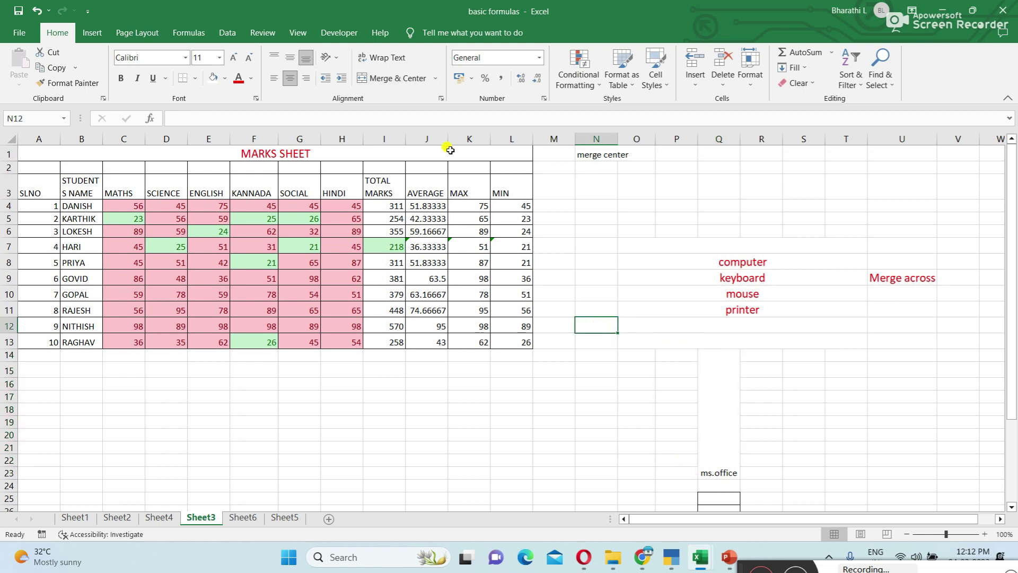
{"action": "left_click_drag", "start_coordinate": [676, 155], "coordinate": [868, 155]}
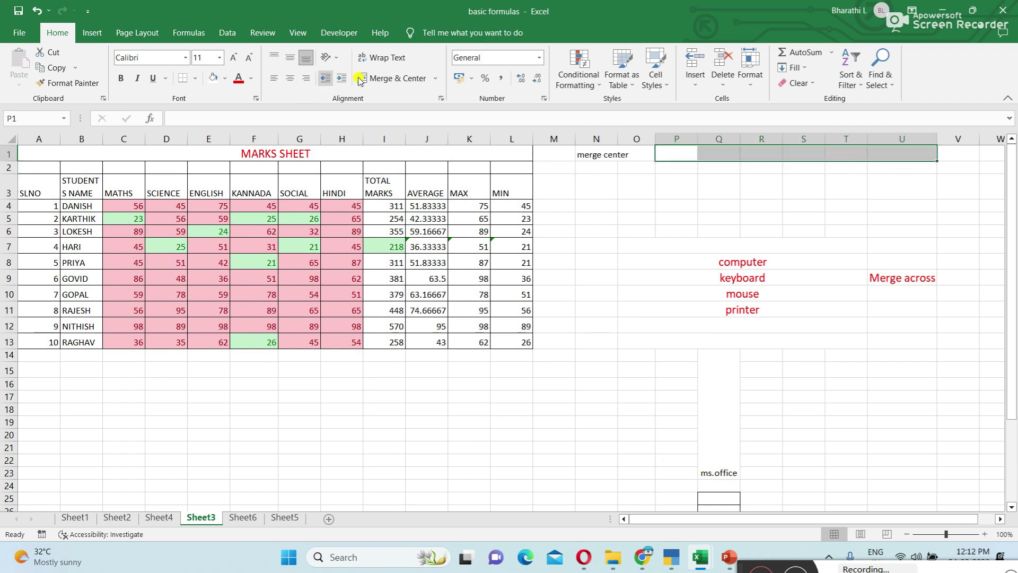
{"action": "left_click", "coordinate": [419, 78]}
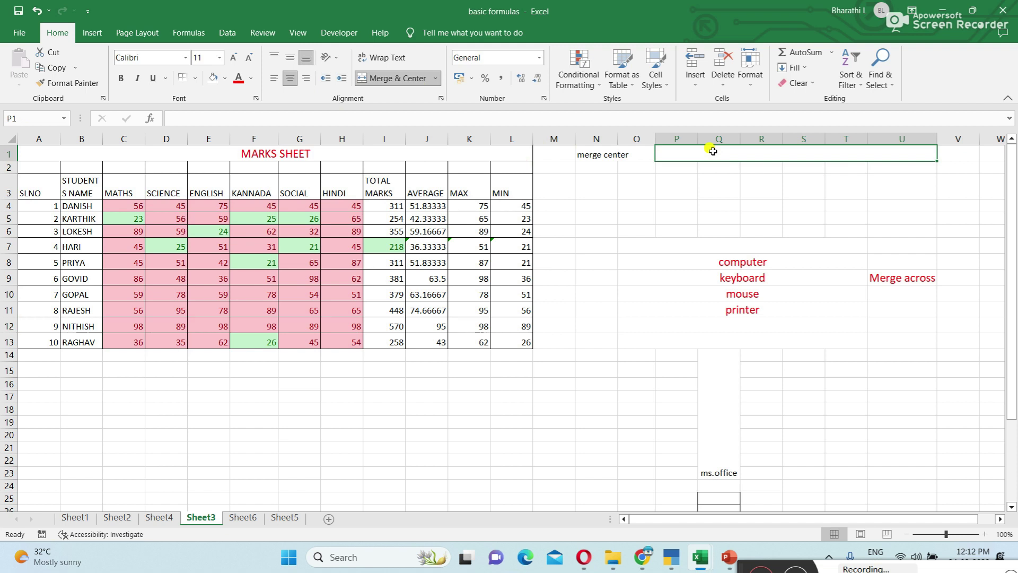
{"action": "type", "text": "mar"}
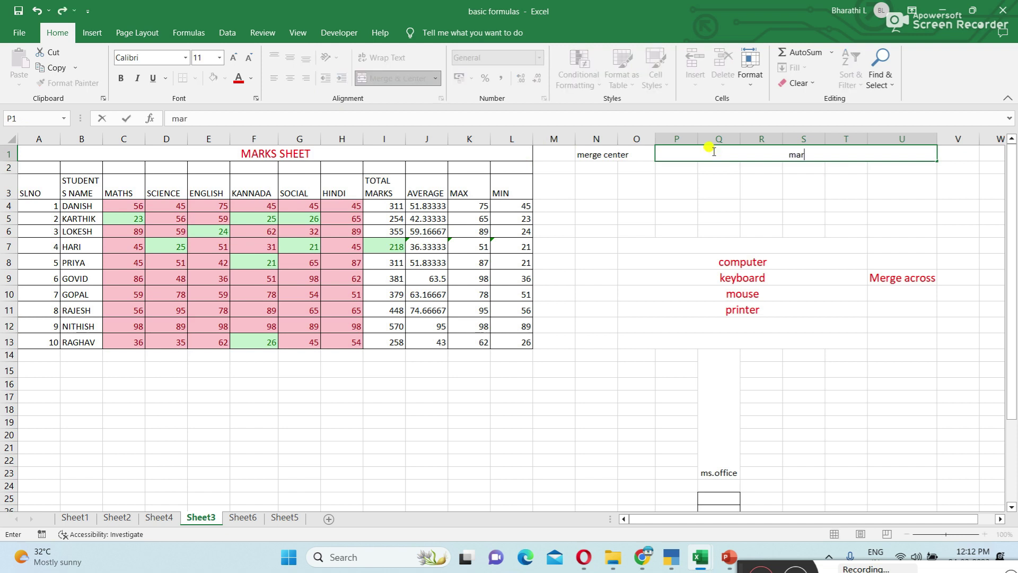
{"action": "key", "text": "BackSpace"}
{"action": "type", "text": "ks s"}
{"action": "type", "text": "heet"}
{"action": "key", "text": "Return"}
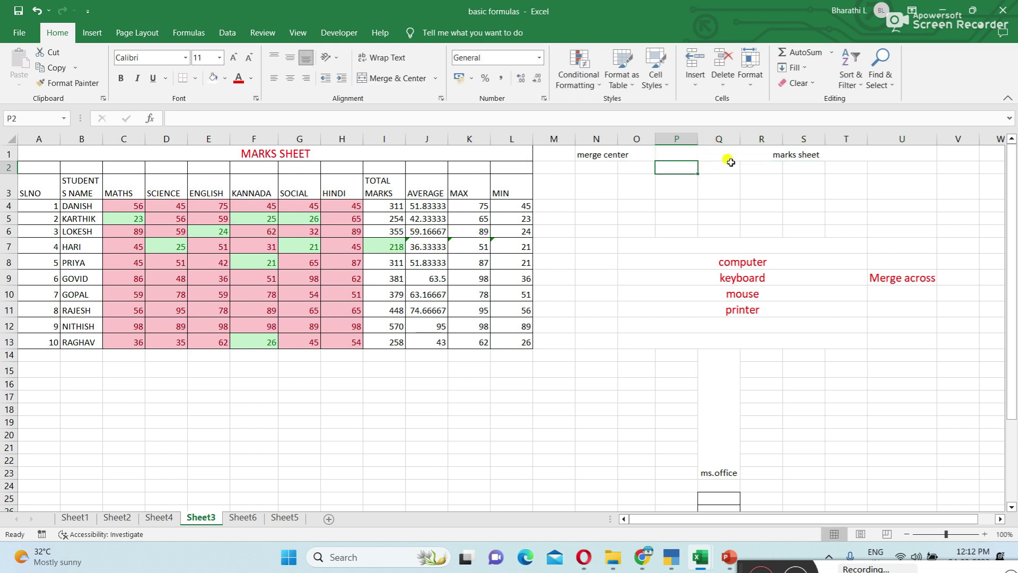
{"action": "left_click", "coordinate": [717, 155]}
{"action": "left_click", "coordinate": [725, 471]}
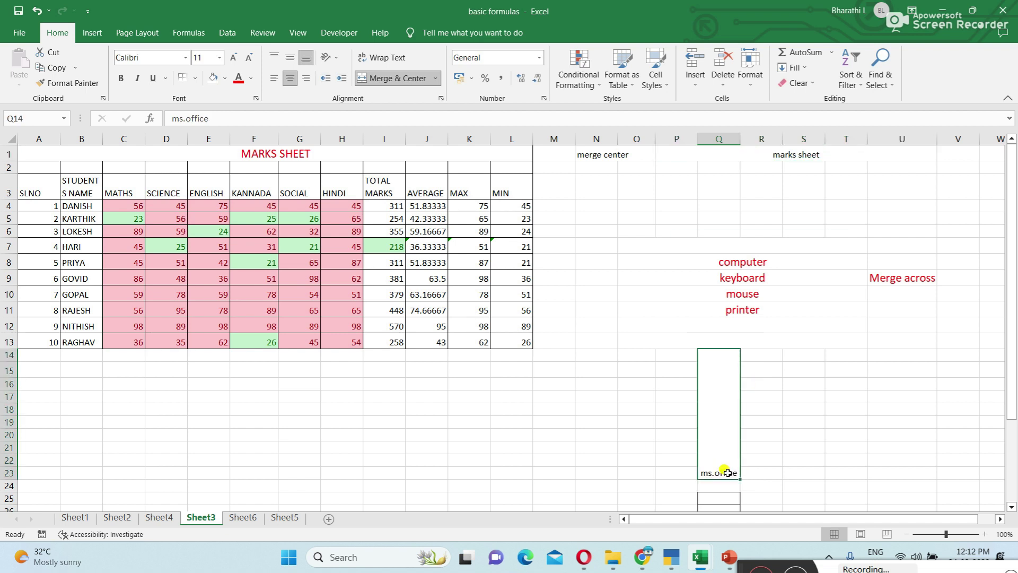
Replace the merged column Q block's text with a name, then undo back to 'computer'.
{"action": "left_click", "coordinate": [435, 79]}
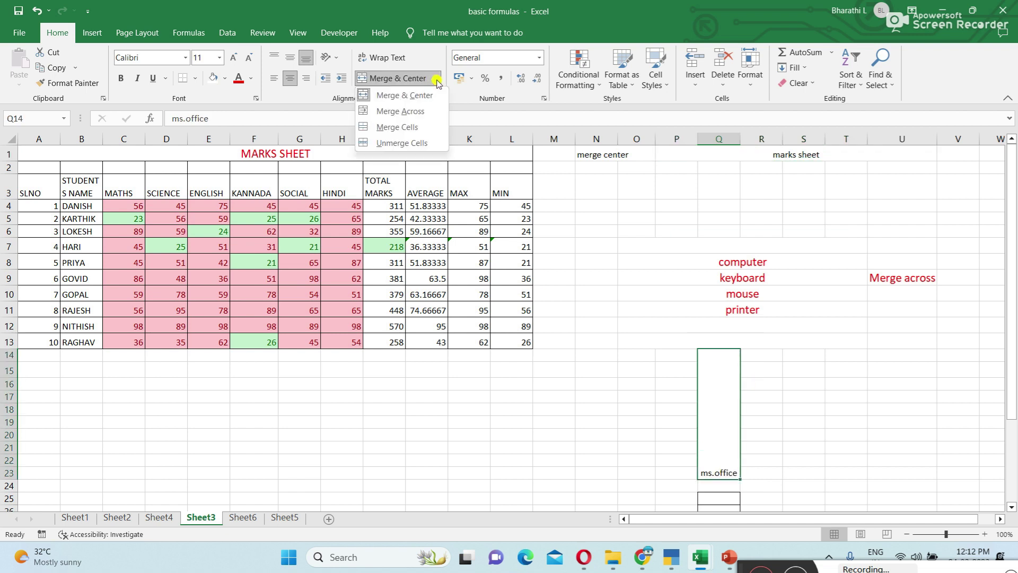
{"action": "left_click", "coordinate": [722, 466]}
{"action": "double_click", "coordinate": [734, 473]}
{"action": "key", "text": "BackSpace"}
{"action": "key", "text": "BackSpace"}
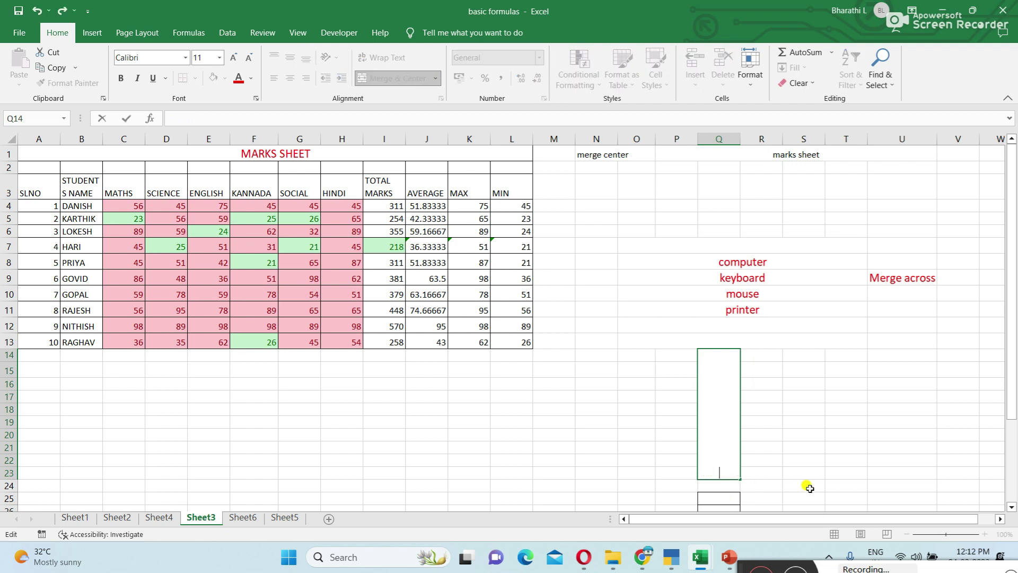
{"action": "type", "text": "kira"}
{"action": "type", "text": "n"}
{"action": "key", "text": "ctrl+Return"}
{"action": "left_click", "coordinate": [435, 78]}
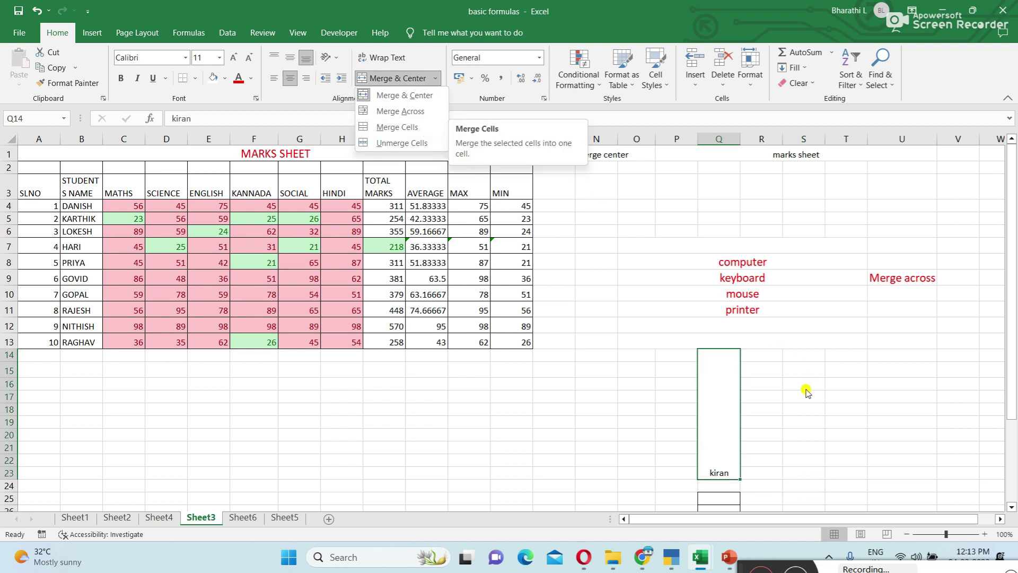
{"action": "left_click", "coordinate": [785, 442]}
{"action": "key", "text": "ctrl+z"}
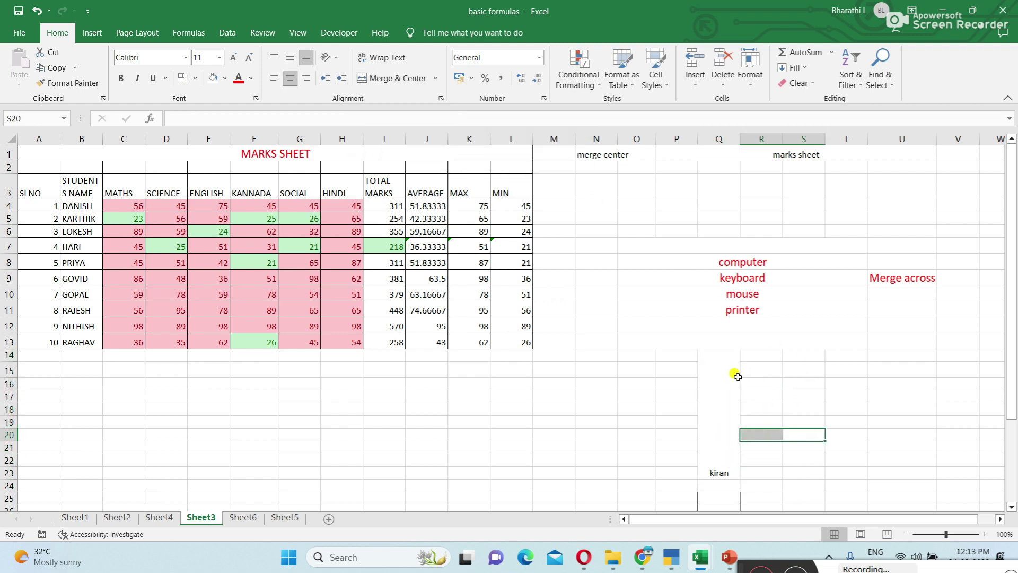
{"action": "key", "text": "ctrl+z"}
Enter the label 'merge cells' in cell S17.
{"action": "key", "text": "alt+h"}
{"action": "key", "text": "m"}
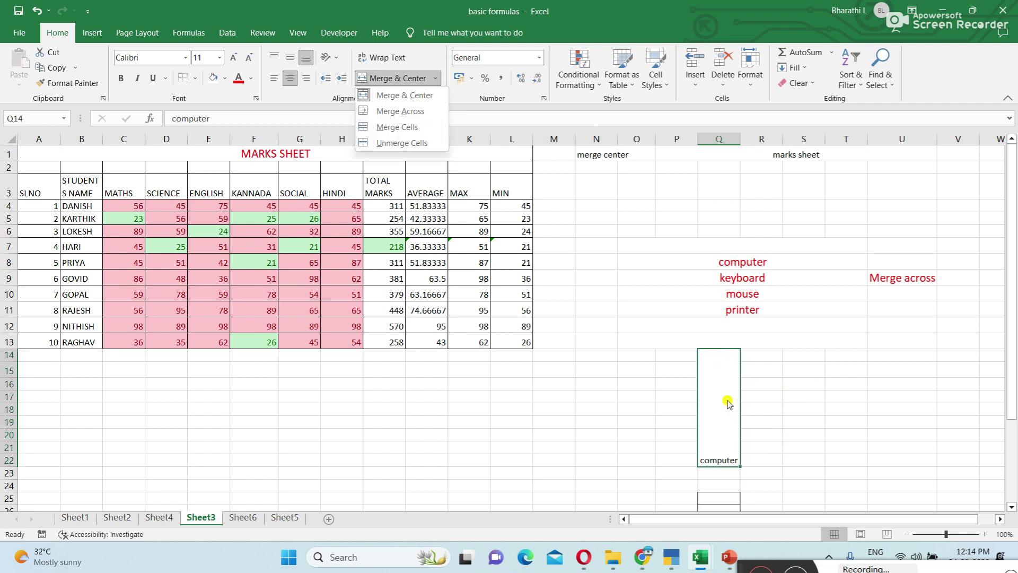
{"action": "left_click", "coordinate": [792, 402]}
{"action": "left_click", "coordinate": [796, 399]}
{"action": "type", "text": "merge cells"}
{"action": "left_click", "coordinate": [923, 435]}
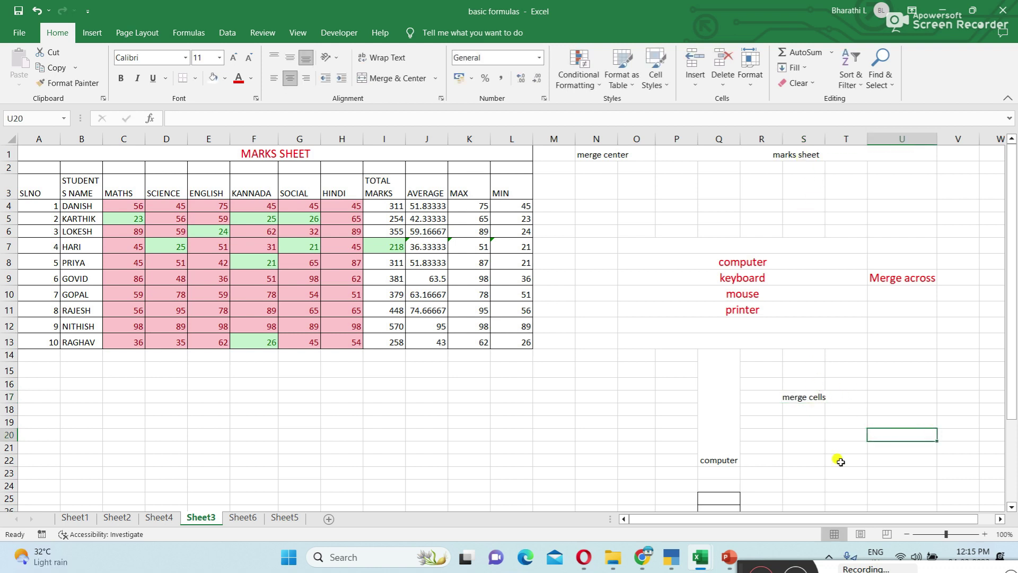
Undo until the column Q block reads 'bold, italic', then switch to Sheet5.
{"action": "key", "text": "ctrl+z"}
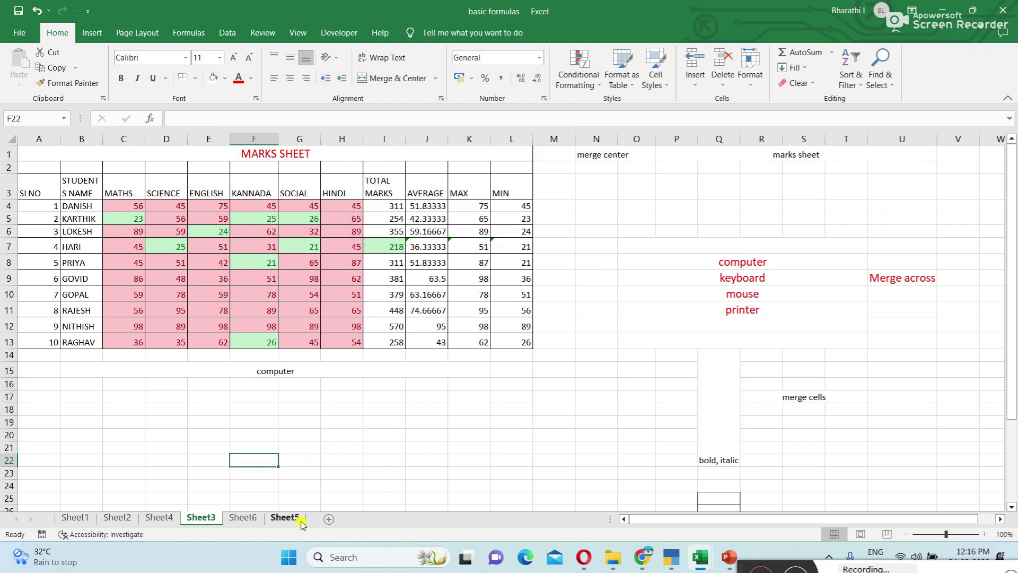
{"action": "left_click", "coordinate": [285, 518]}
Merge and centre A1:K2 on Sheet5 and type the title 'sales report'.
{"action": "left_click", "coordinate": [282, 331]}
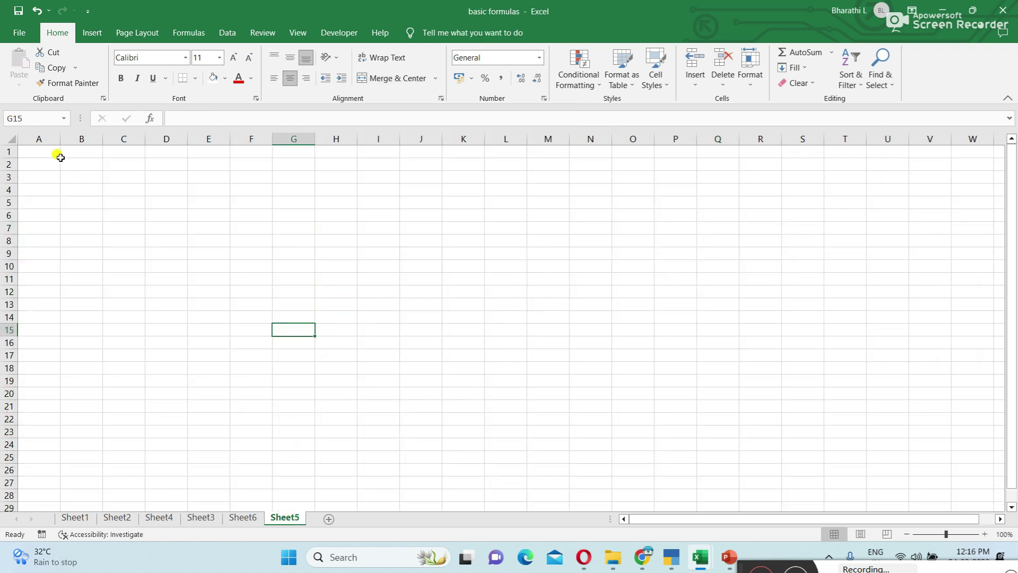
{"action": "left_click_drag", "start_coordinate": [35, 151], "coordinate": [408, 165]}
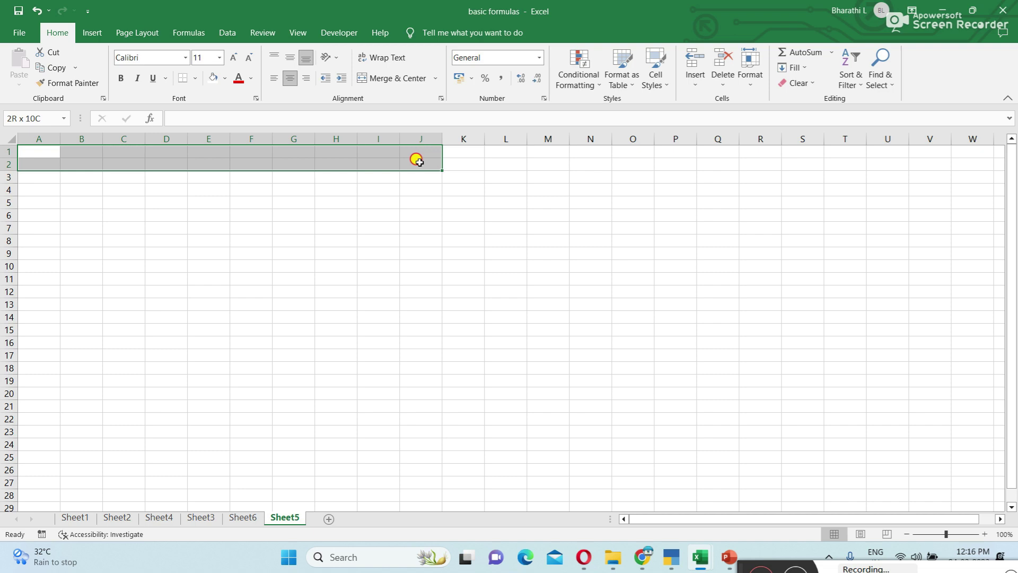
{"action": "left_click_drag", "start_coordinate": [419, 162], "coordinate": [447, 159]}
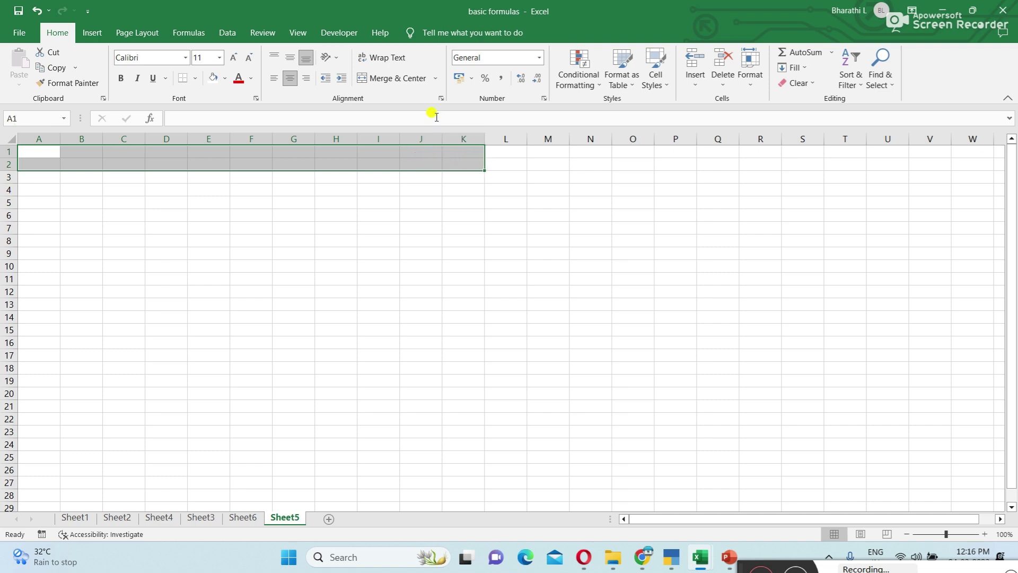
{"action": "left_click", "coordinate": [398, 78]}
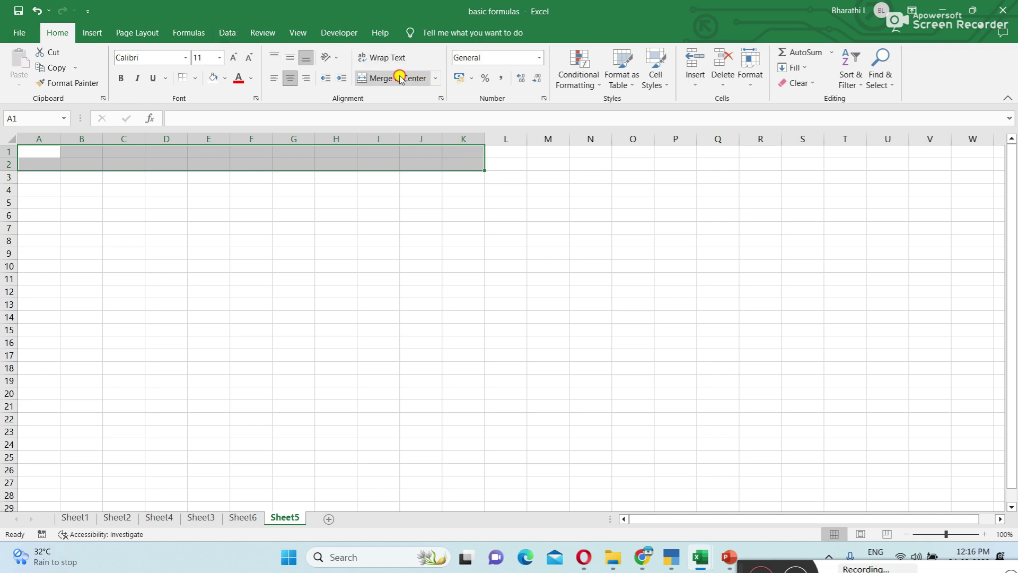
{"action": "left_click", "coordinate": [412, 291]}
{"action": "left_click", "coordinate": [183, 165]}
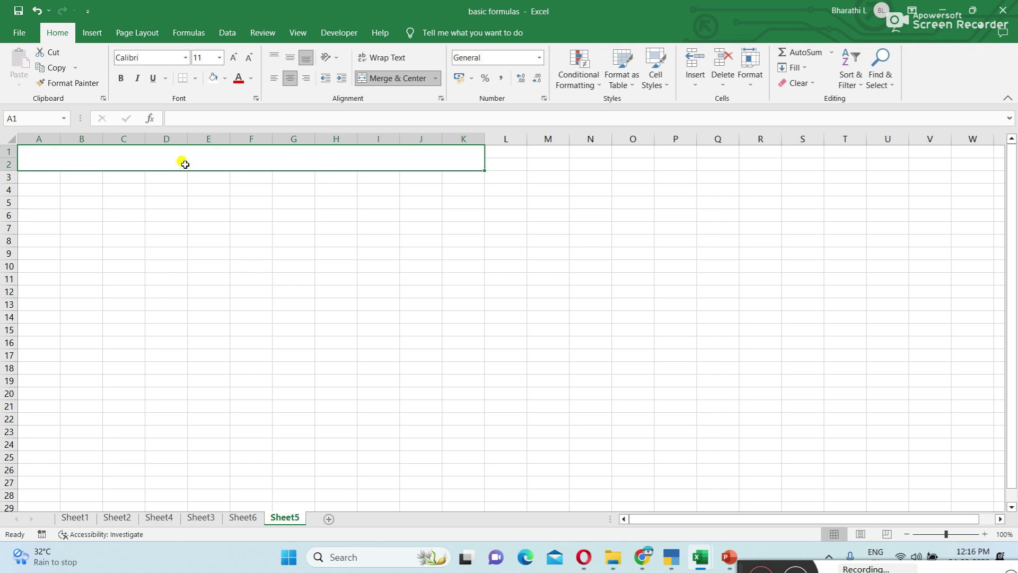
{"action": "type", "text": "sales report"}
{"action": "key", "text": "Return"}
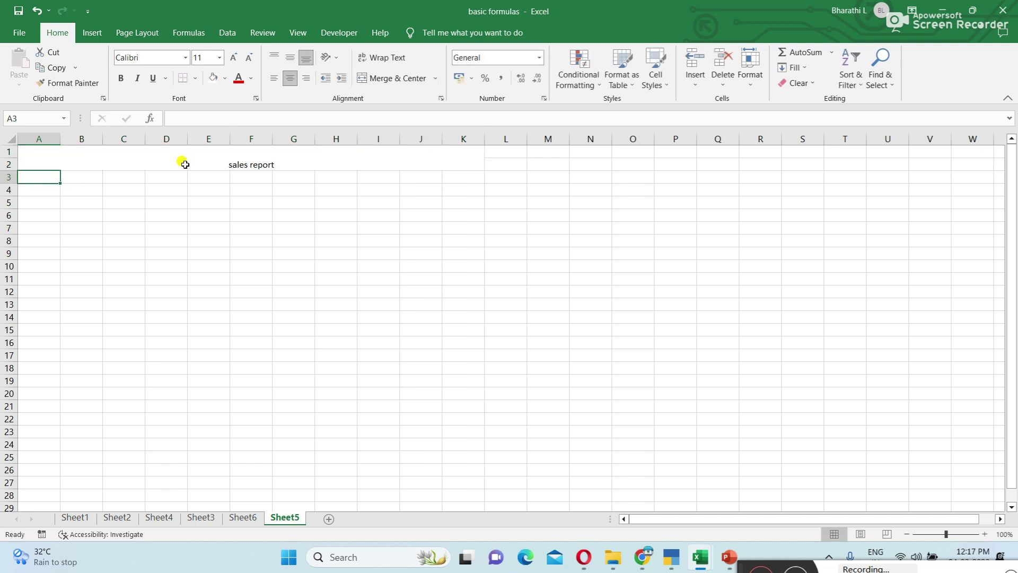
Set the 'sales report' title to 24 pt and red font, after briefly trying orange.
{"action": "left_click", "coordinate": [129, 152]}
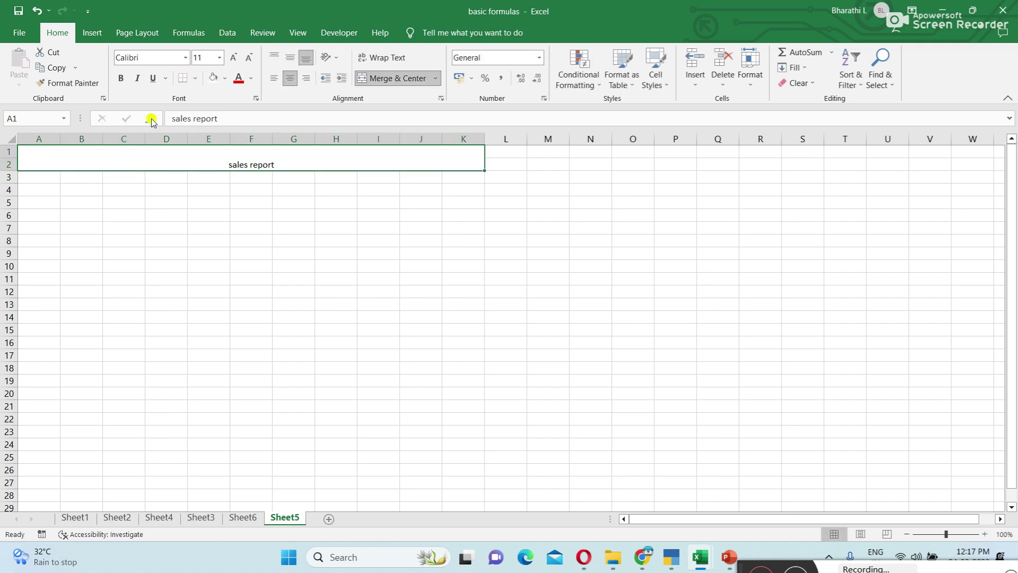
{"action": "left_click", "coordinate": [219, 57]}
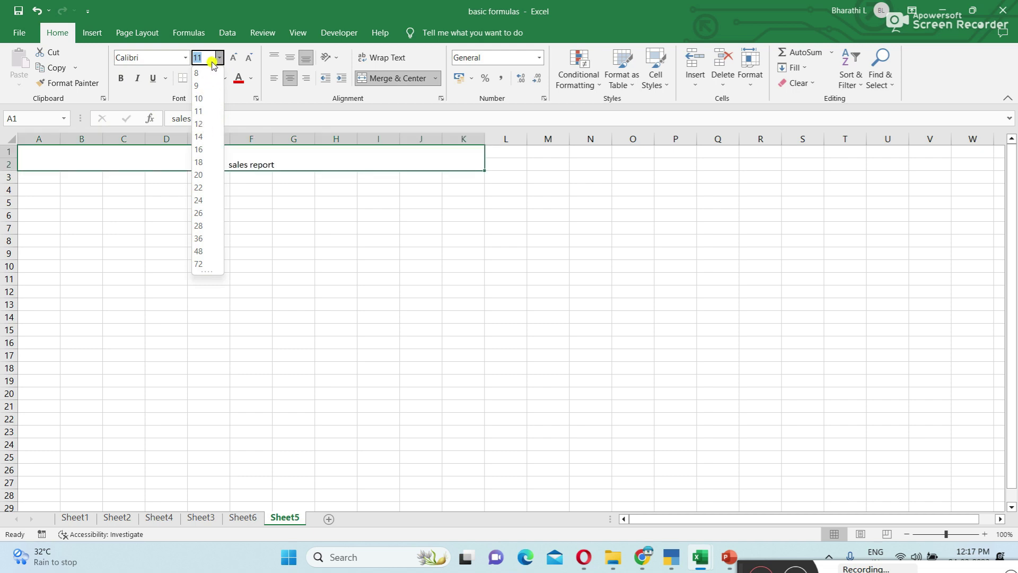
{"action": "left_click", "coordinate": [204, 203]}
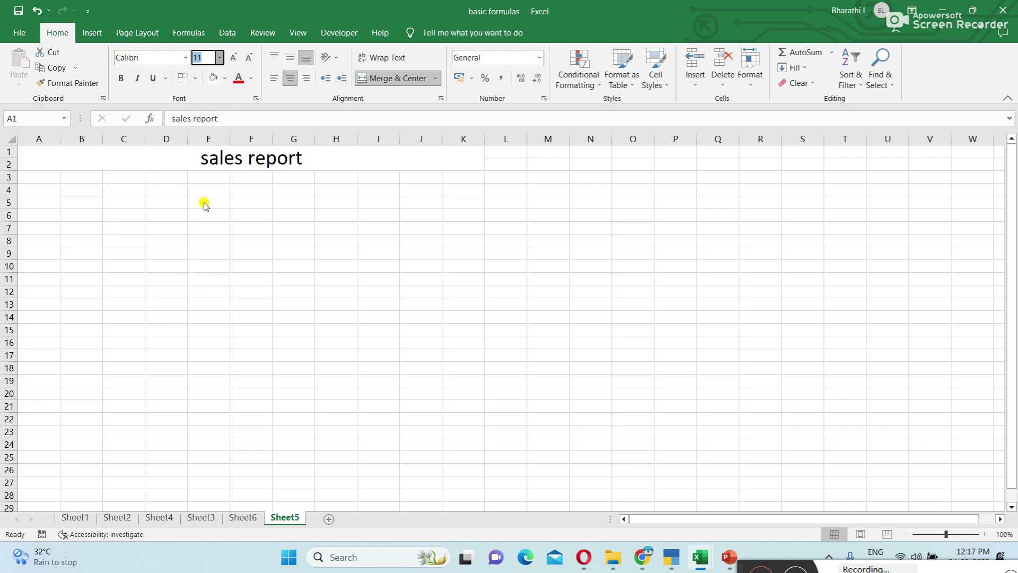
{"action": "left_click", "coordinate": [251, 78]}
{"action": "left_click", "coordinate": [255, 197]}
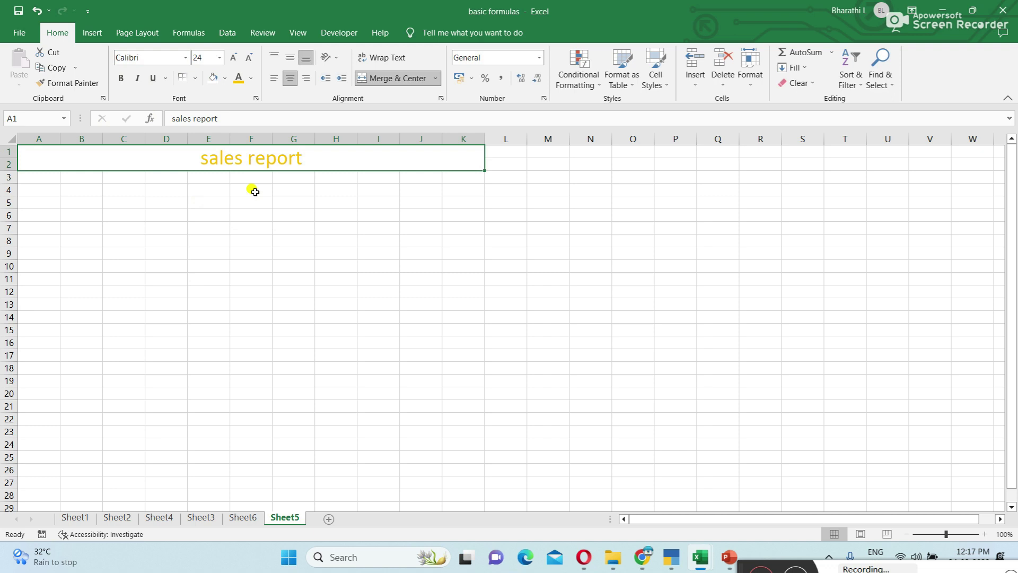
{"action": "left_click", "coordinate": [251, 78]}
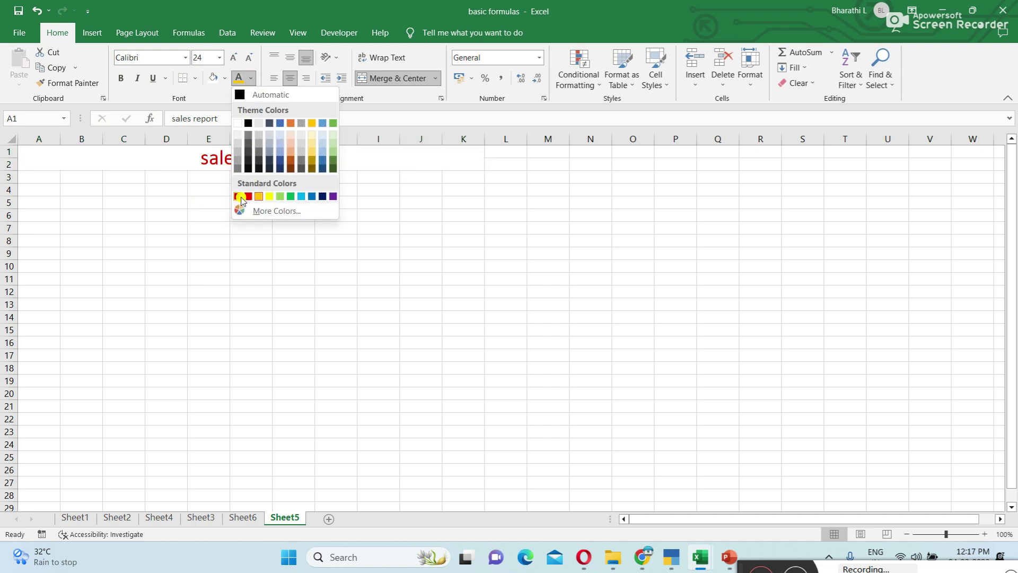
{"action": "left_click", "coordinate": [249, 196]}
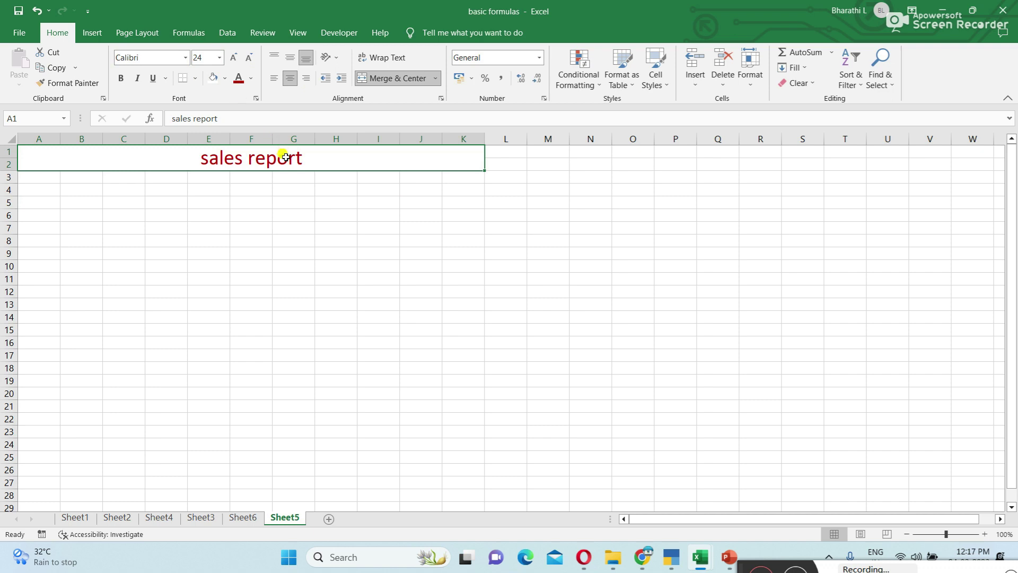
{"action": "left_click", "coordinate": [327, 241]}
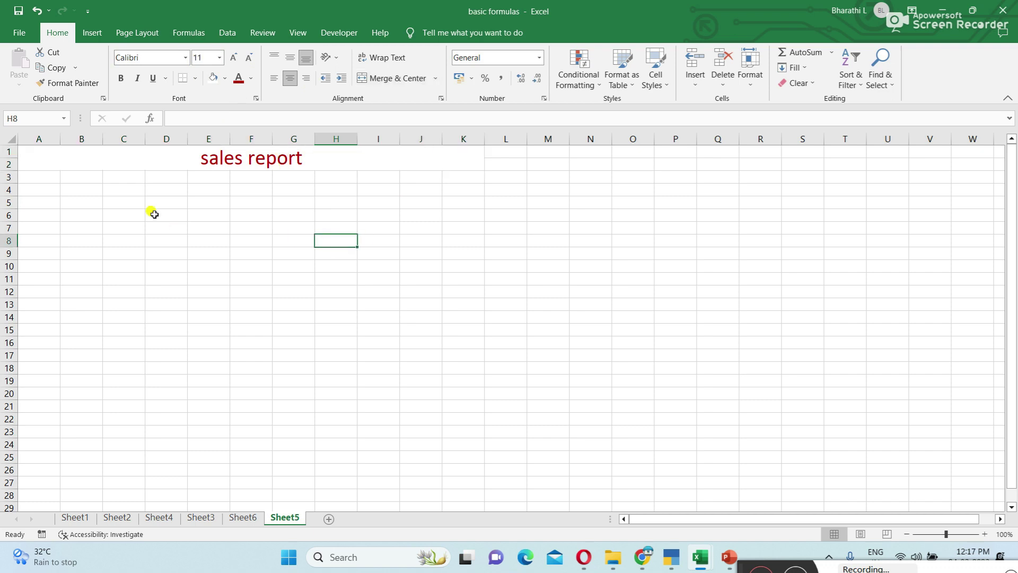
{"action": "left_click", "coordinate": [91, 159]}
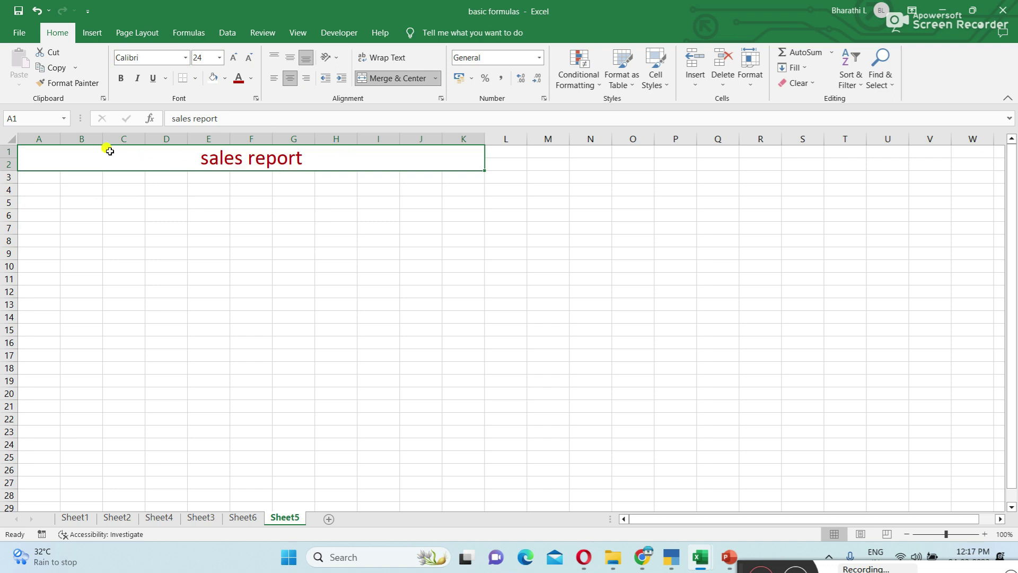
{"action": "left_click", "coordinate": [438, 79]}
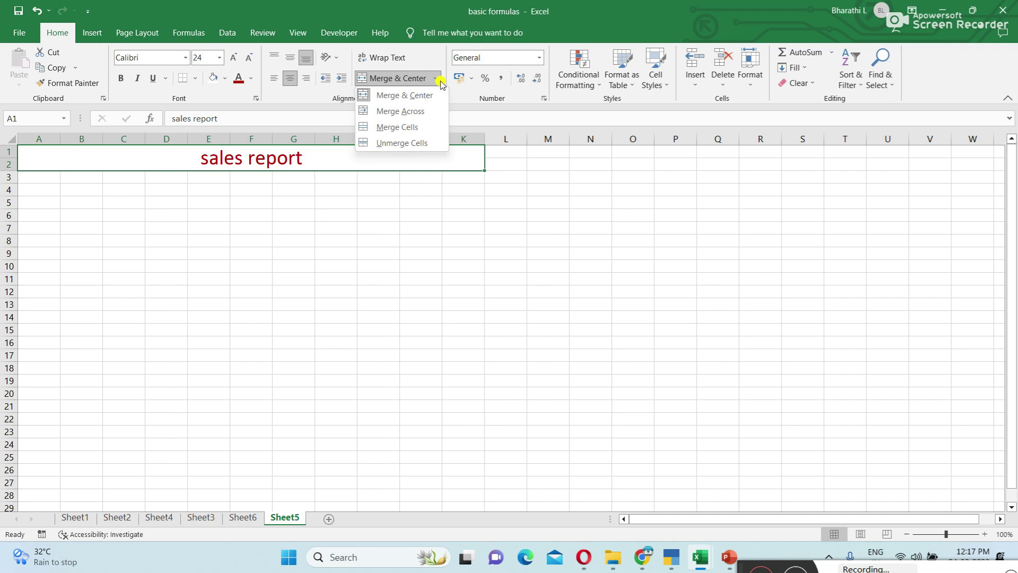
{"action": "left_click", "coordinate": [422, 143]}
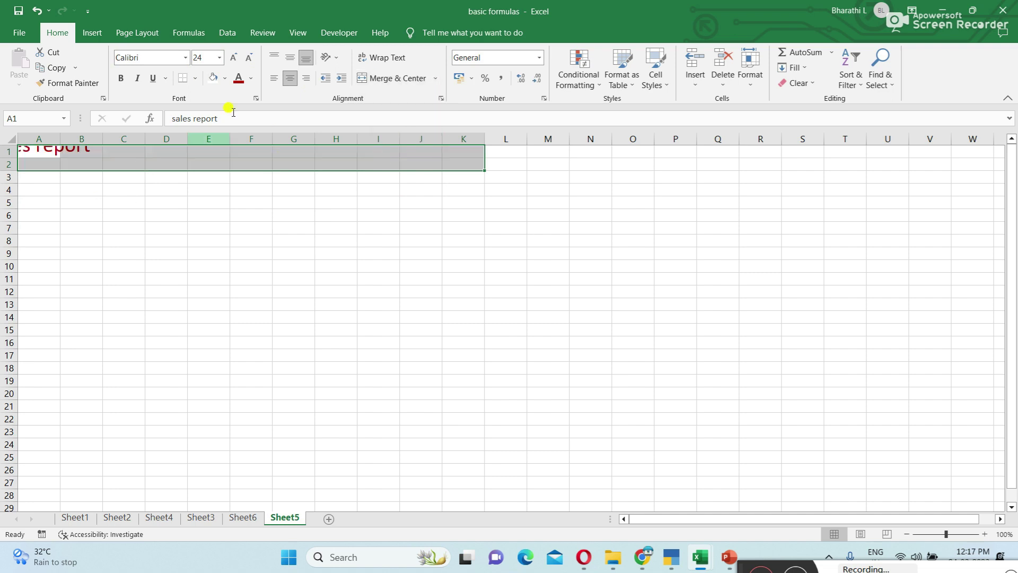
{"action": "left_click", "coordinate": [434, 80]}
{"action": "left_click", "coordinate": [420, 97]}
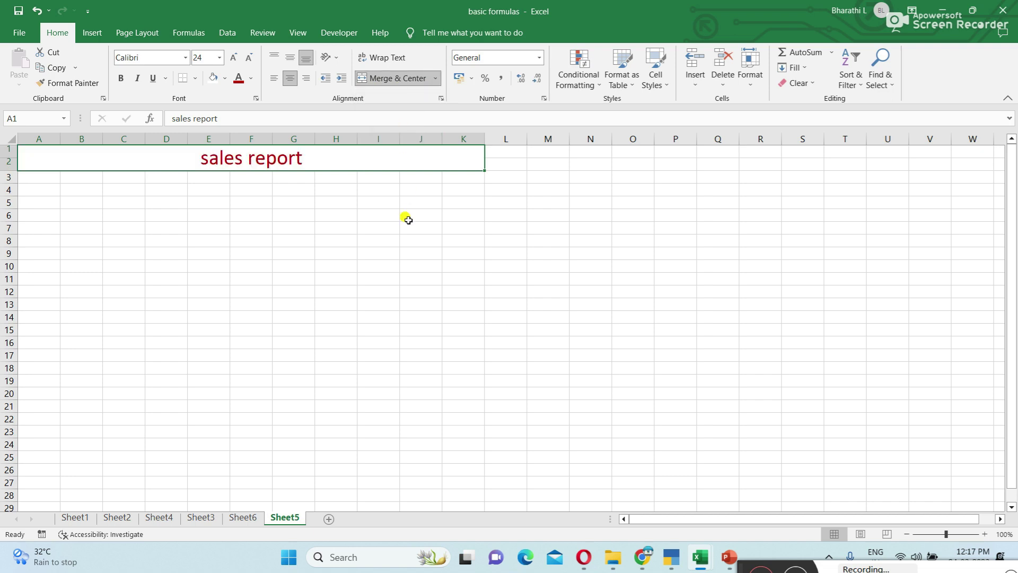
{"action": "left_click", "coordinate": [405, 218]}
{"action": "left_click", "coordinate": [278, 166]}
{"action": "left_click", "coordinate": [313, 224]}
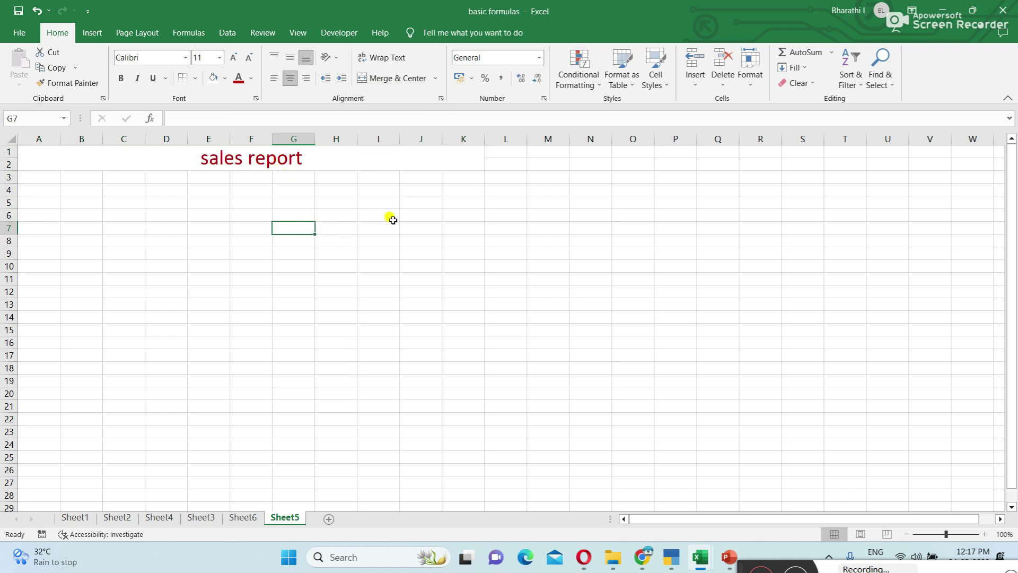
{"action": "mouse_move", "coordinate": [384, 212]}
{"action": "left_mouse_down"}
{"action": "mouse_move", "coordinate": [384, 233]}
{"action": "mouse_move", "coordinate": [631, 373]}
{"action": "left_mouse_up"}
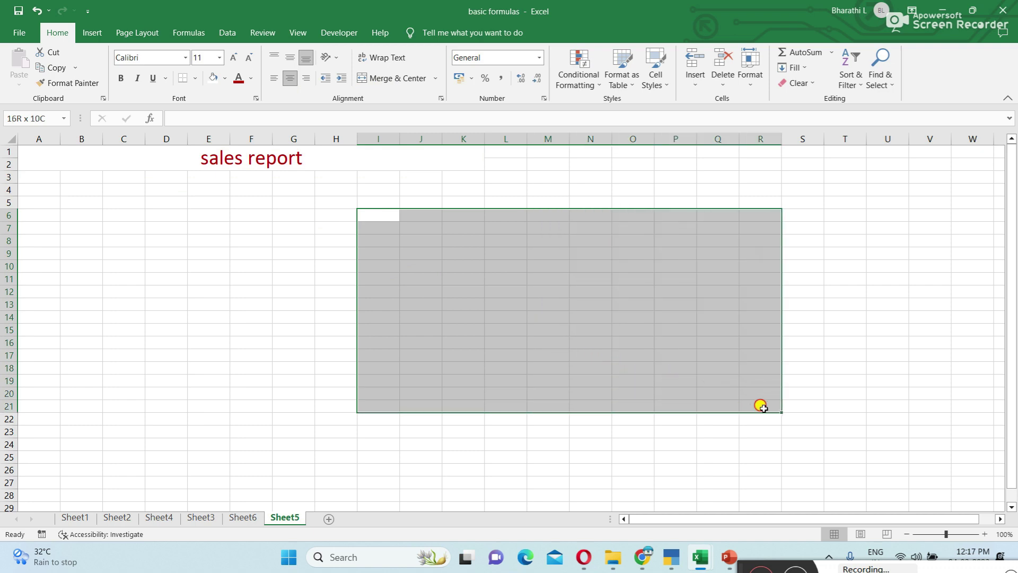
Apply Merge Across to I6:S22 so each row merges from column I to S.
{"action": "left_click_drag", "start_coordinate": [631, 374], "coordinate": [790, 420]}
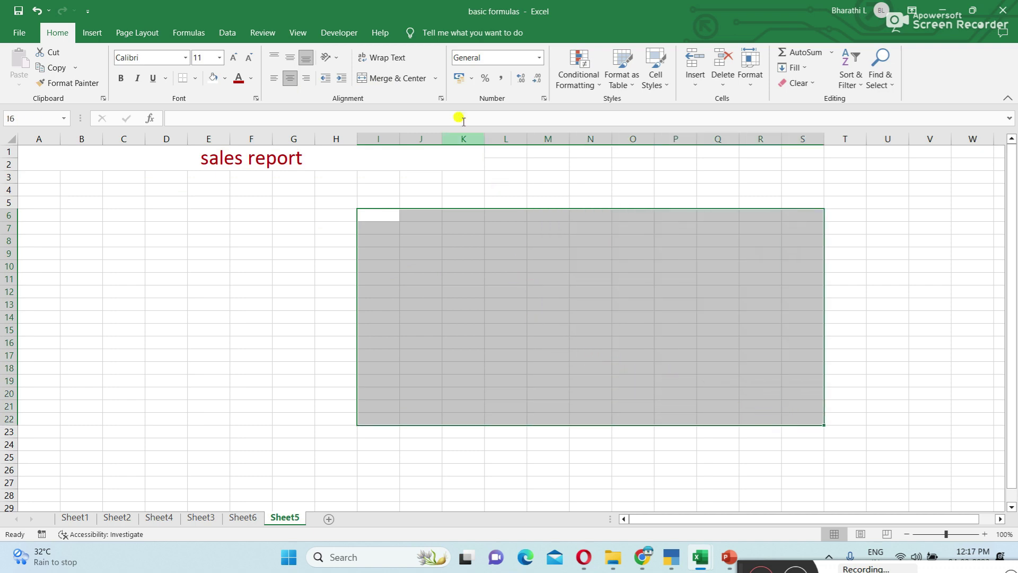
{"action": "left_click", "coordinate": [435, 79]}
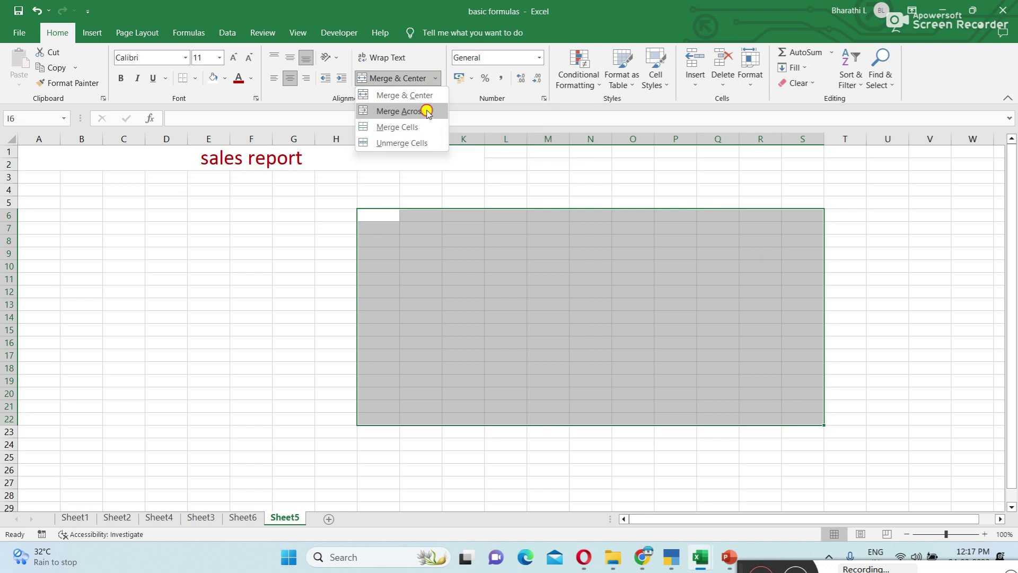
{"action": "left_click", "coordinate": [427, 112]}
{"action": "left_click", "coordinate": [531, 188]}
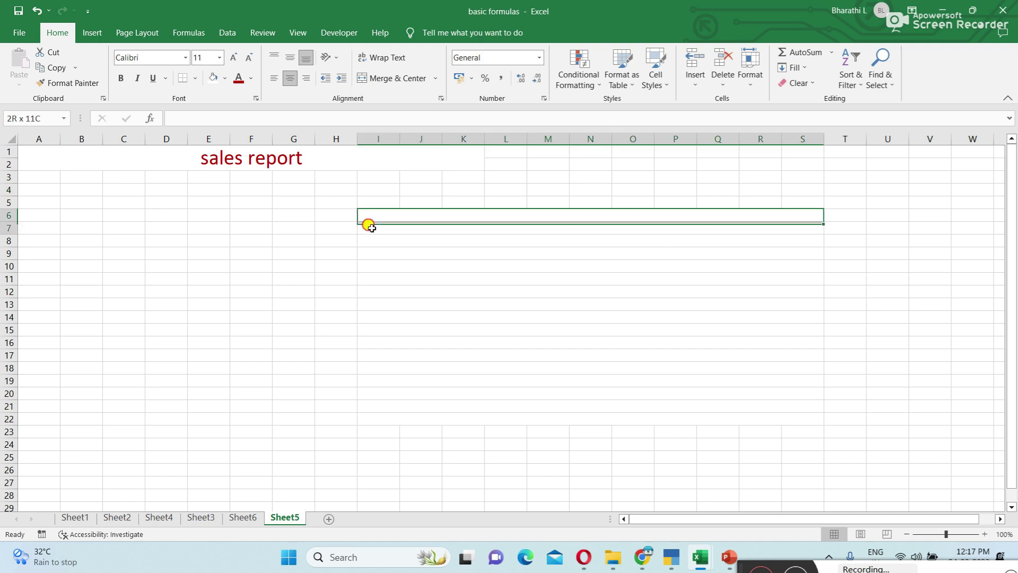
{"action": "left_click_drag", "start_coordinate": [374, 226], "coordinate": [525, 423]}
{"action": "left_click", "coordinate": [829, 278]}
{"action": "left_click", "coordinate": [929, 253]}
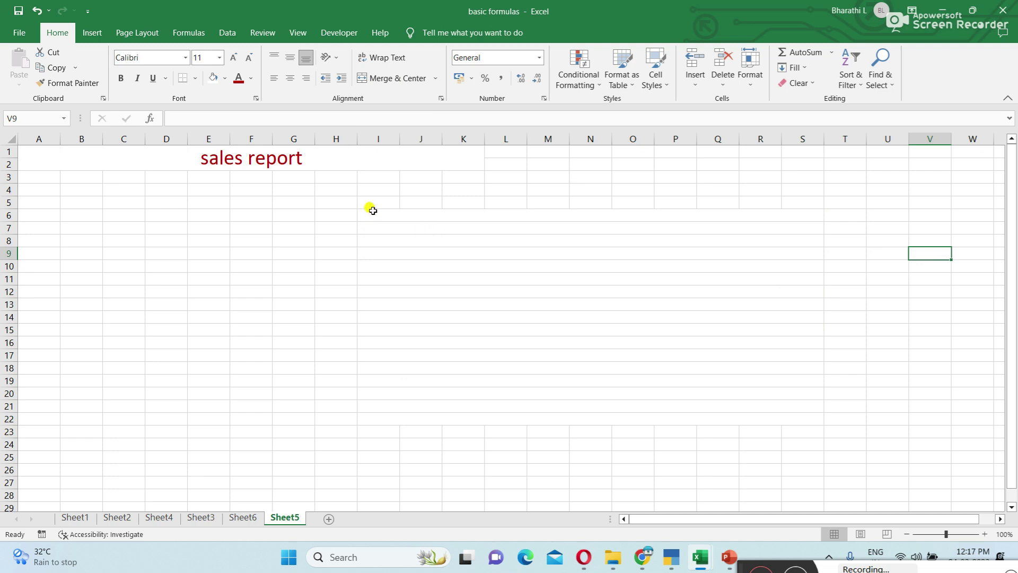
{"action": "left_click_drag", "start_coordinate": [370, 212], "coordinate": [454, 424]}
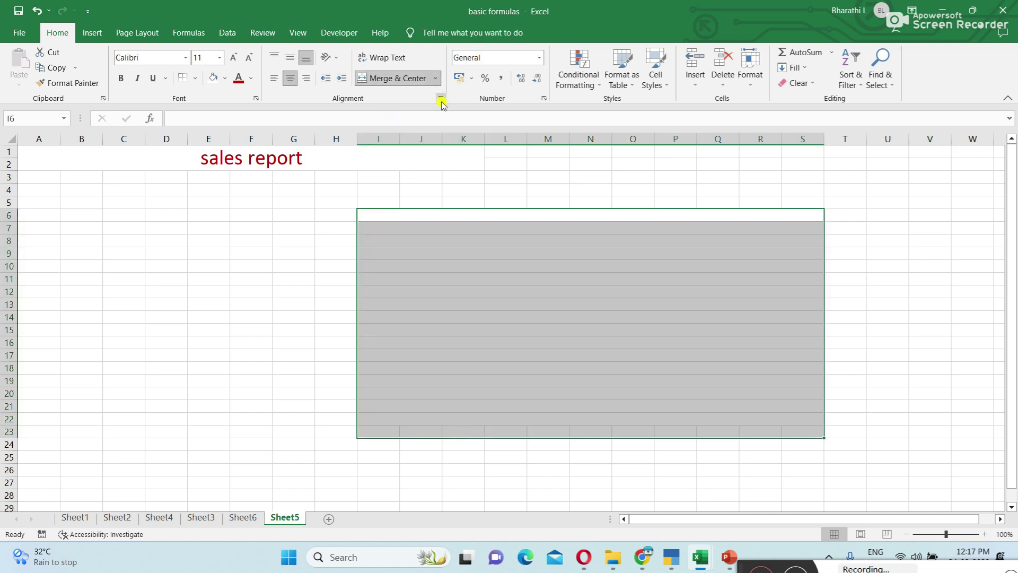
Merge I6:S23 into one large cell and enter a person's name in it.
{"action": "left_click", "coordinate": [436, 78]}
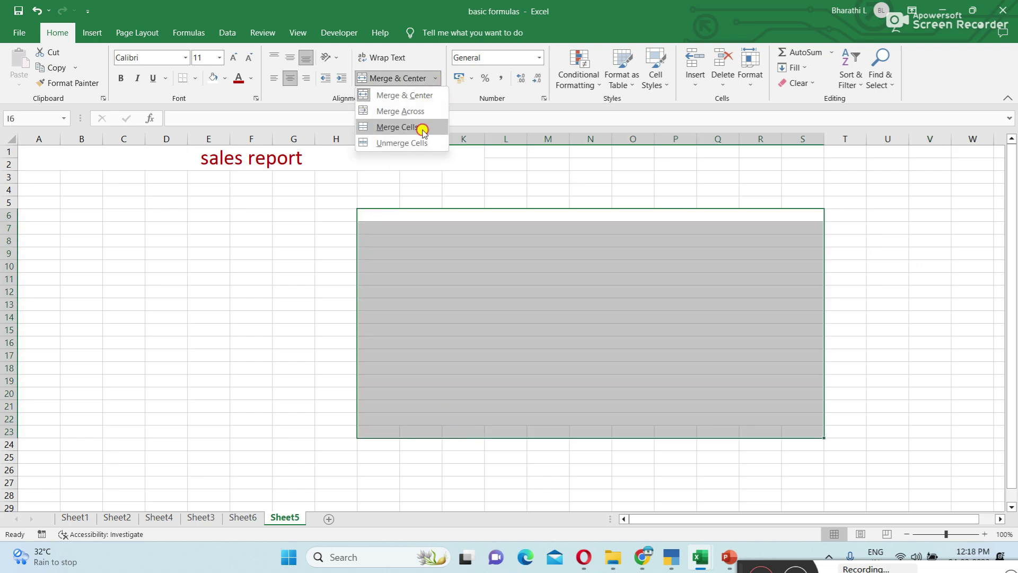
{"action": "left_click", "coordinate": [424, 128]}
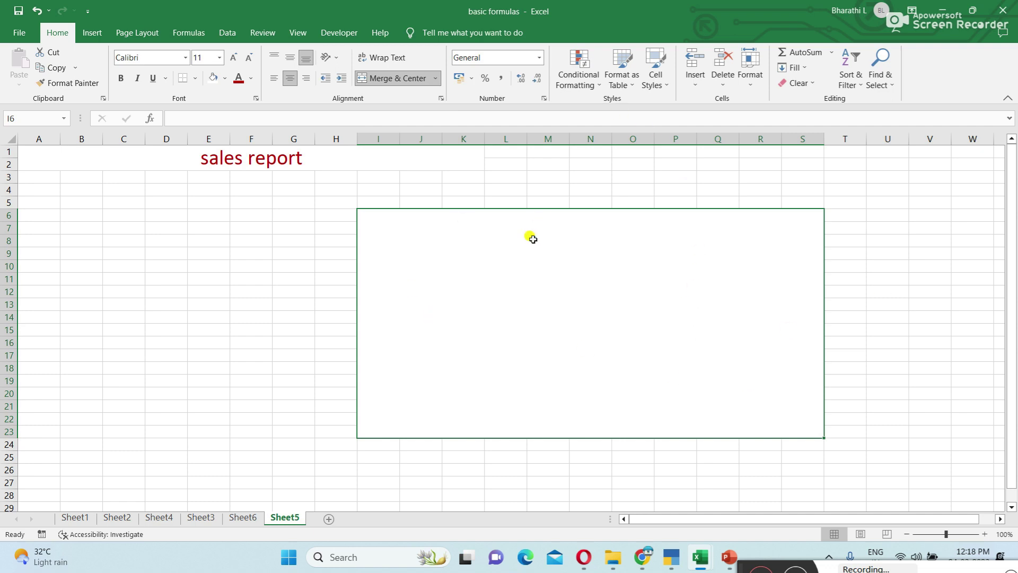
{"action": "type", "text": "g"}
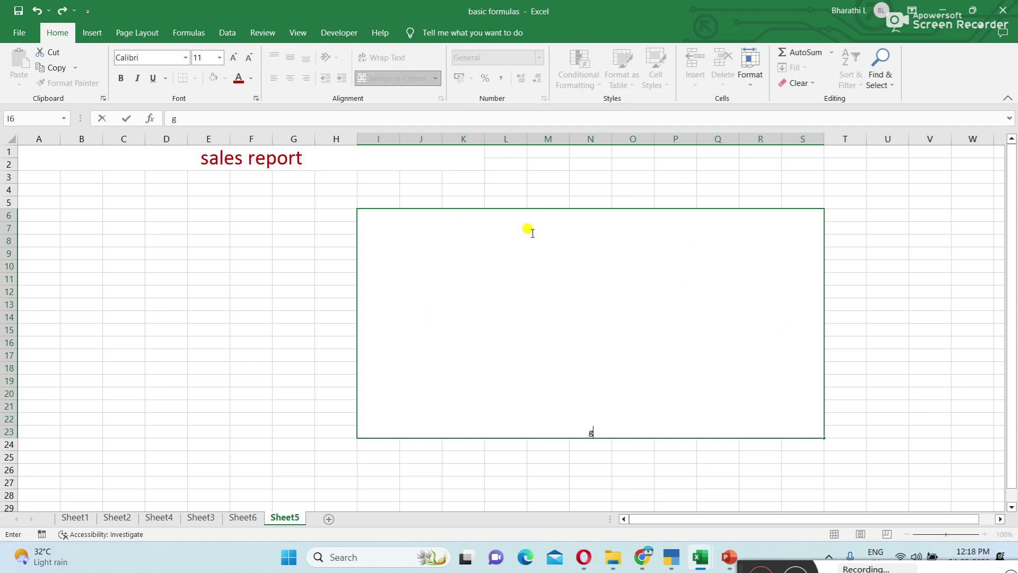
{"action": "type", "text": "eetha"}
{"action": "left_click", "coordinate": [462, 162]}
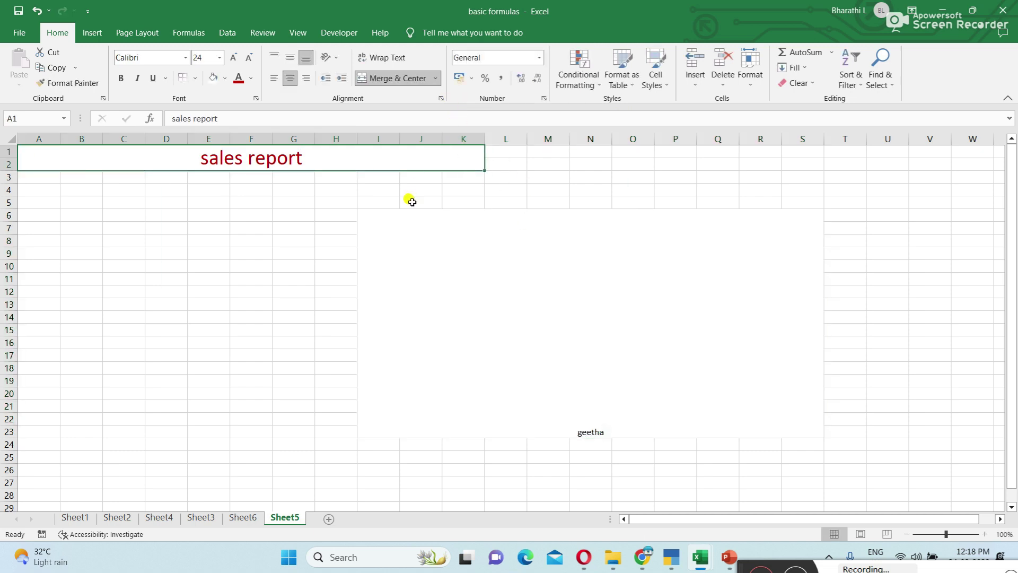
{"action": "left_click", "coordinate": [378, 218]}
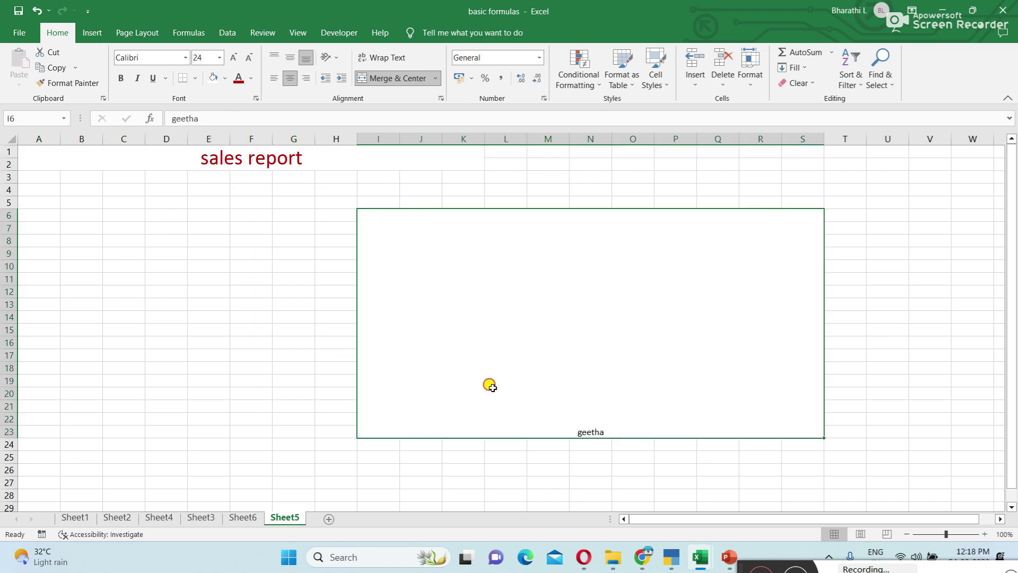
{"action": "left_click", "coordinate": [436, 79]}
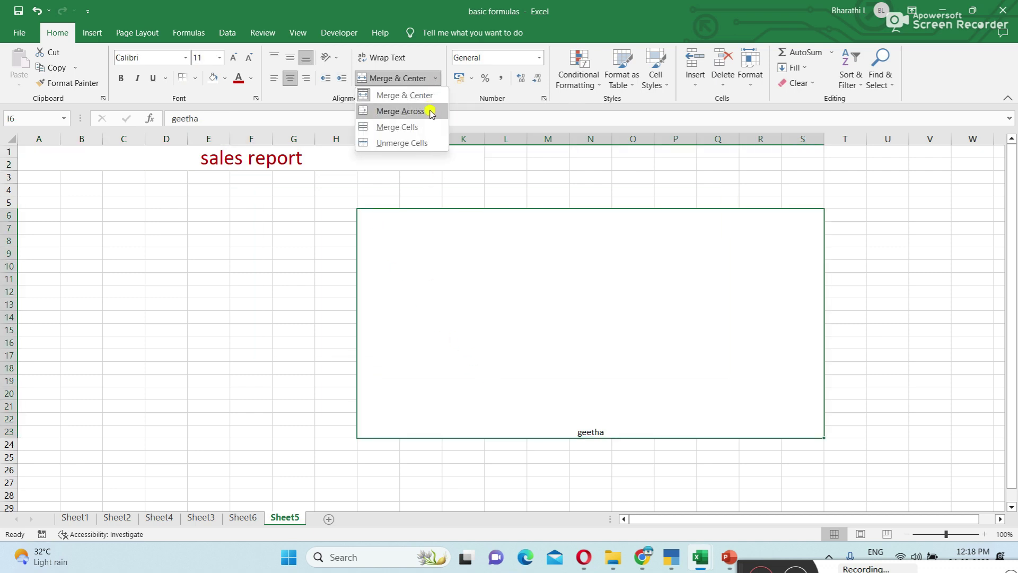
{"action": "left_click", "coordinate": [425, 127]}
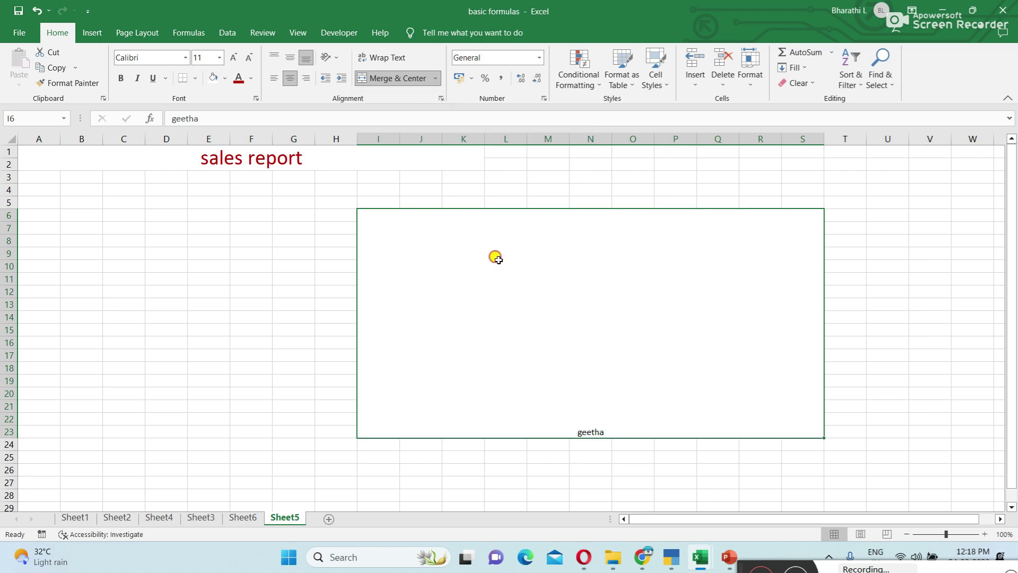
{"action": "left_click", "coordinate": [295, 229]}
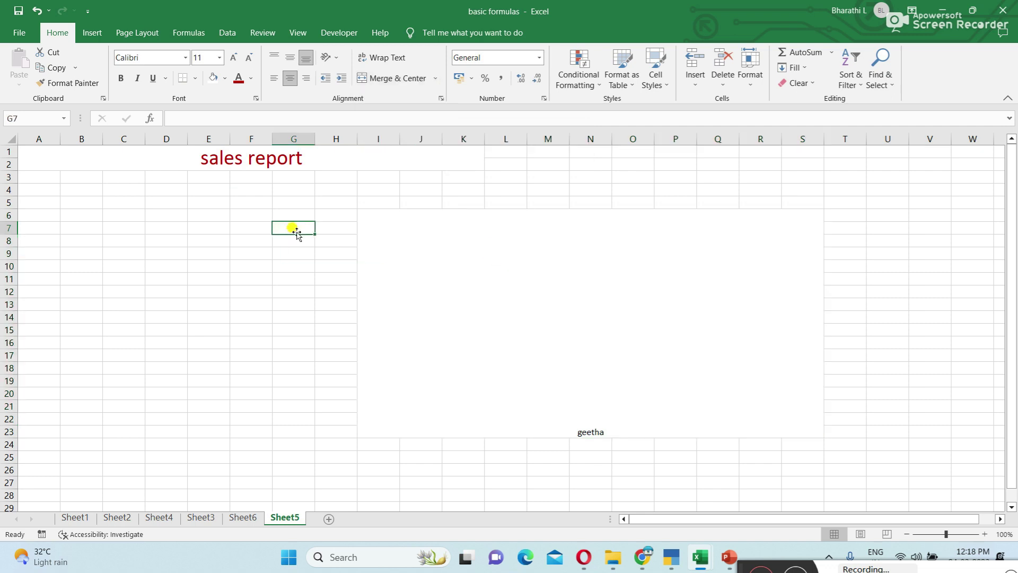